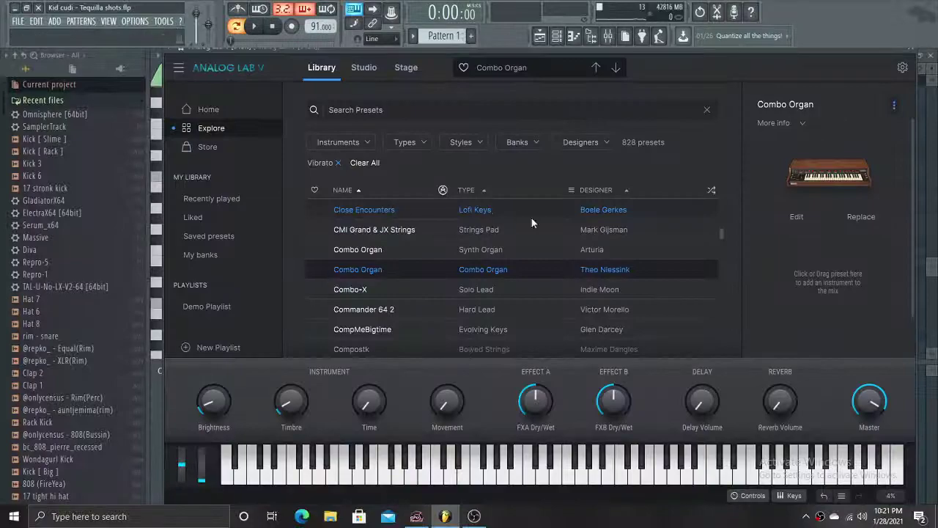
Close the Analog Lab V instrument and inspect the convolver, EQ, RC-20, filter and limiter effects on its mixer track.
left_click(922, 54)
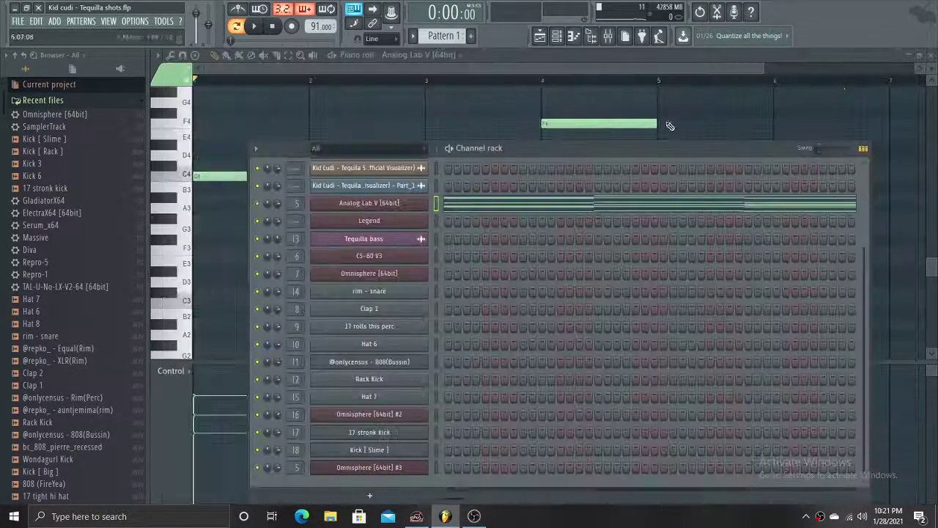
left_click(617, 37)
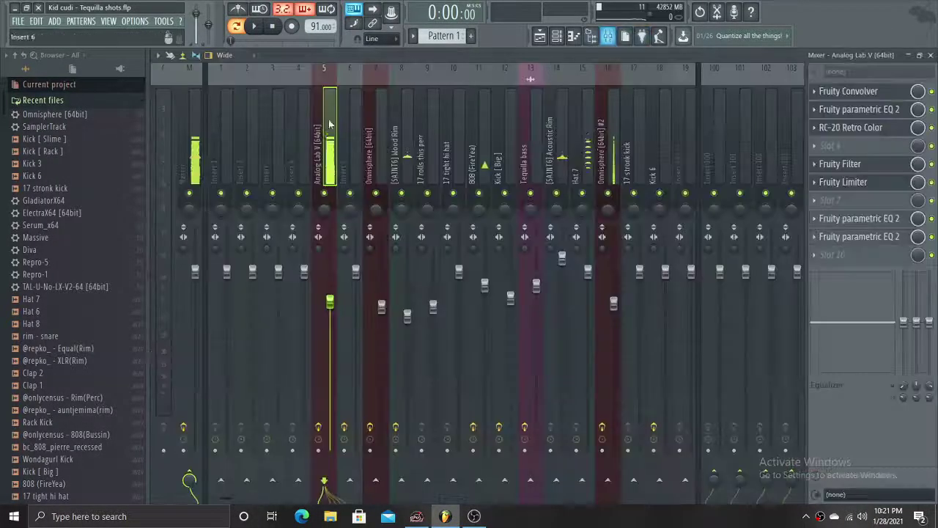
left_click(865, 94)
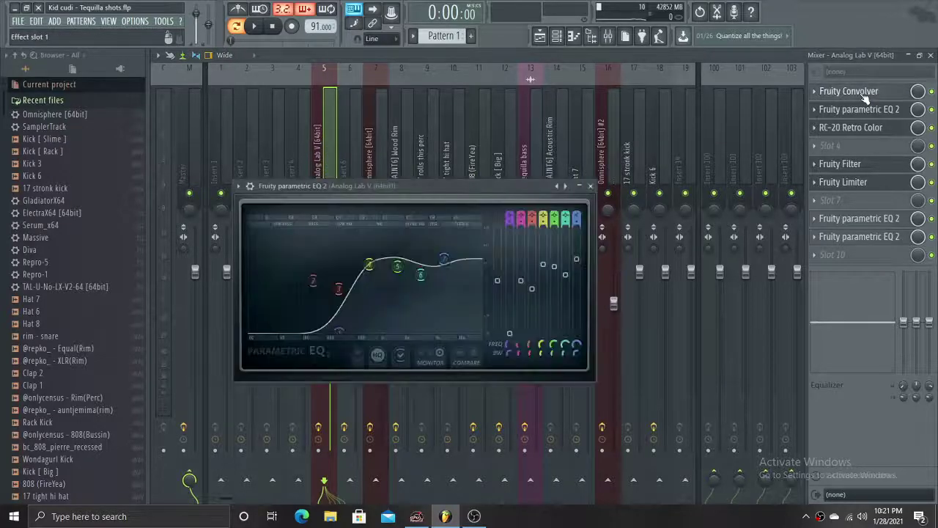
left_click(868, 111)
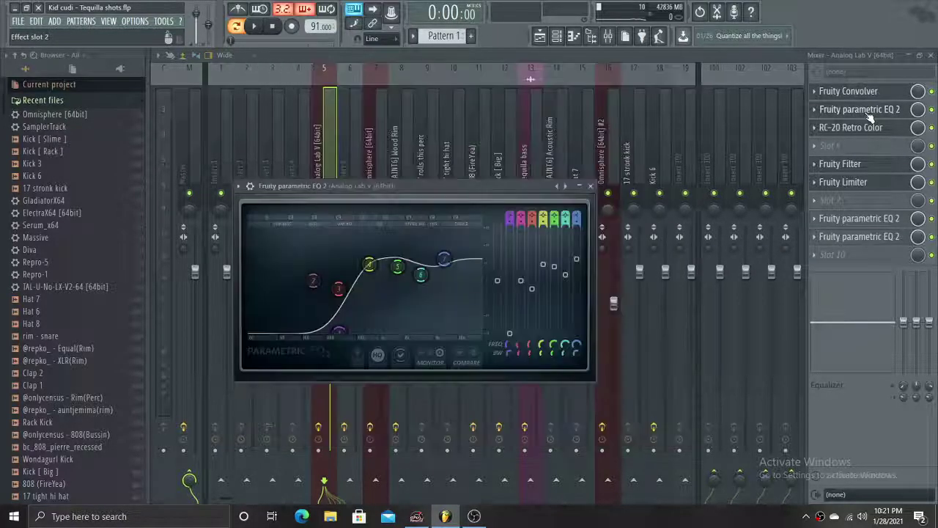
left_click(867, 129)
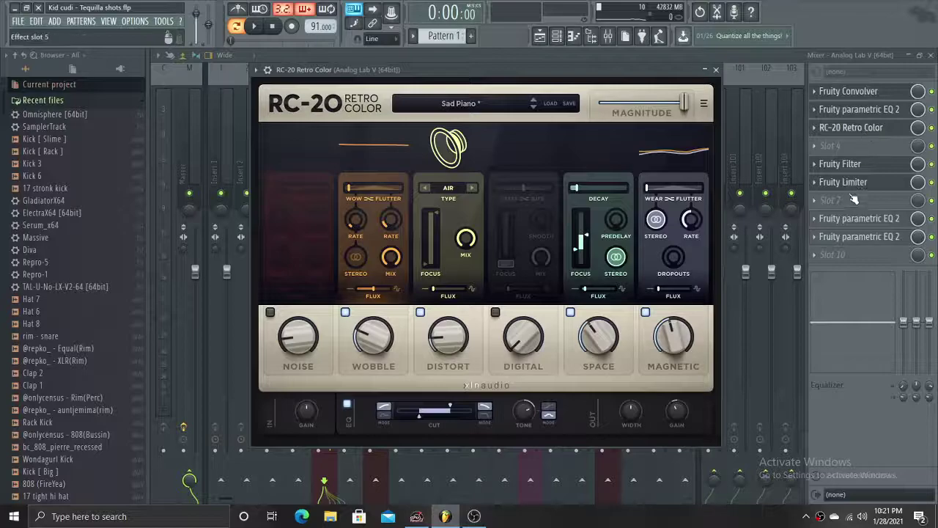
left_click(859, 166)
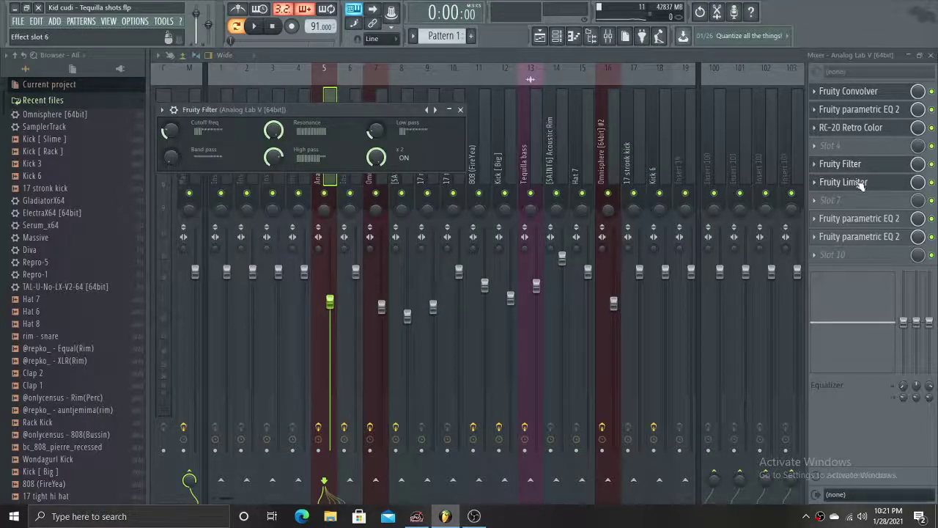
left_click(862, 184)
left_click(861, 219)
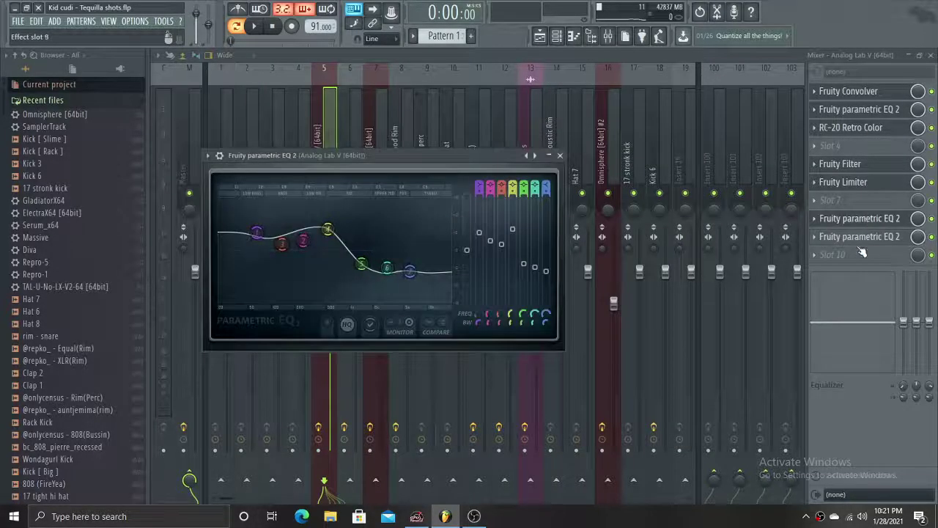
left_click(853, 240)
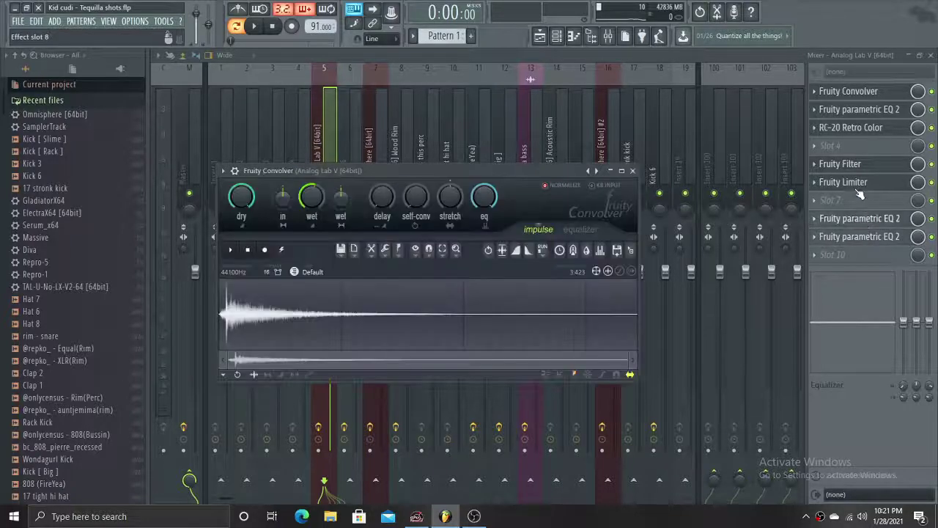
left_click(861, 94)
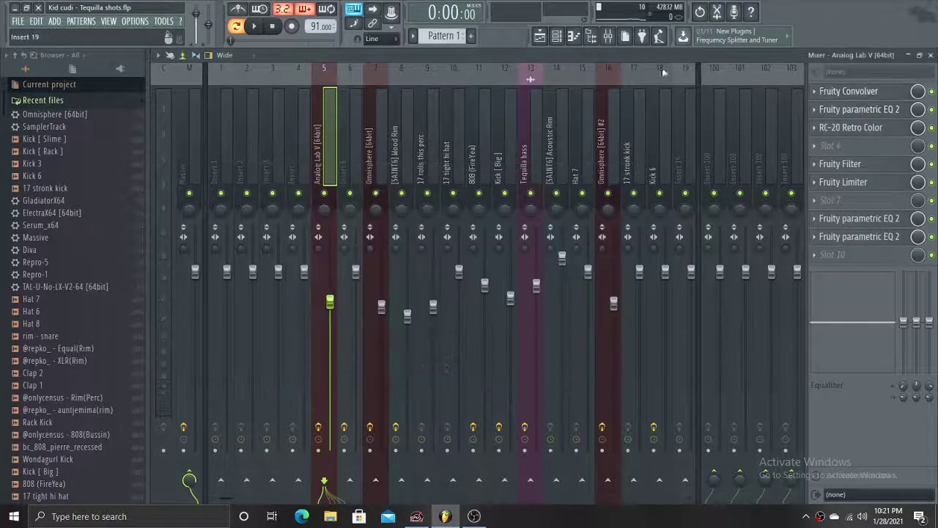
Show the Analog Lab V chords of Pattern 1 in the piano roll, play them through and stop playback.
left_click(573, 37)
scroll(293, 111, "up", 8)
left_click_drag(931, 68, 817, 163)
key("space")
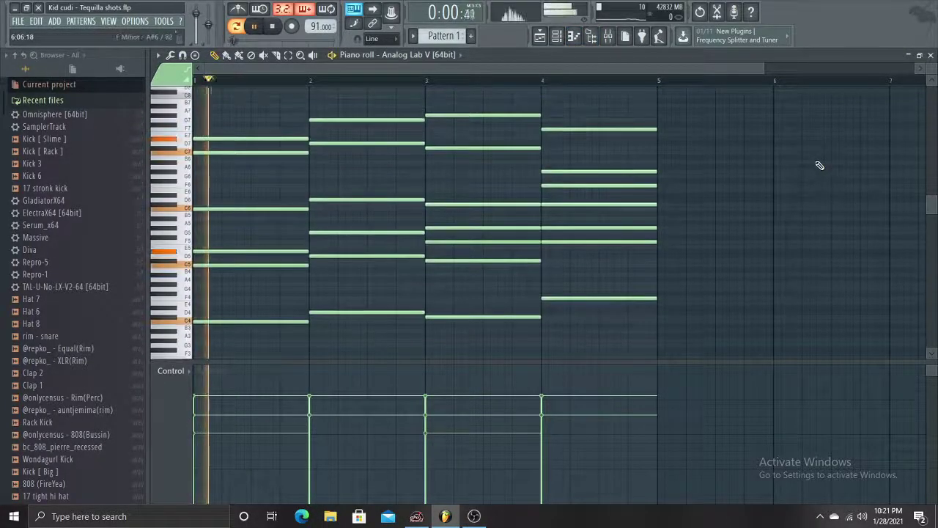
scroll(731, 163, "down", 2)
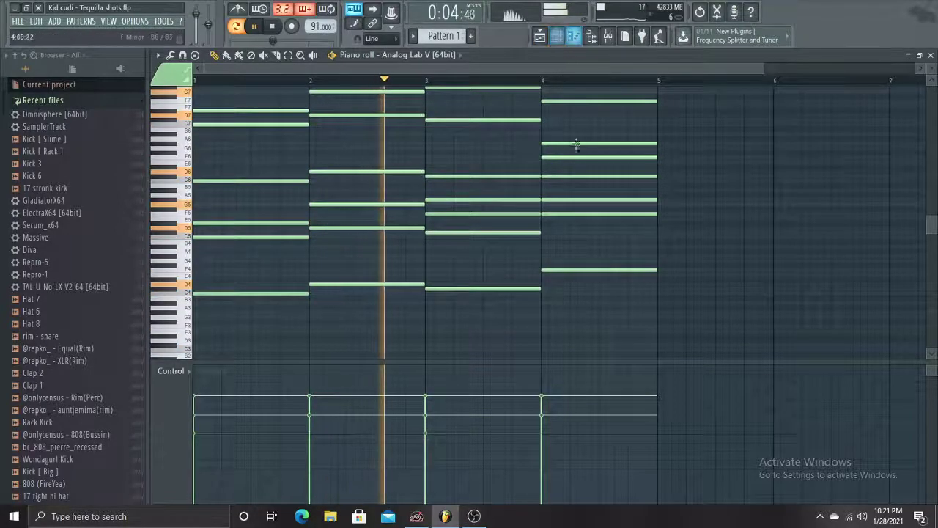
scroll(709, 167, "up", 4)
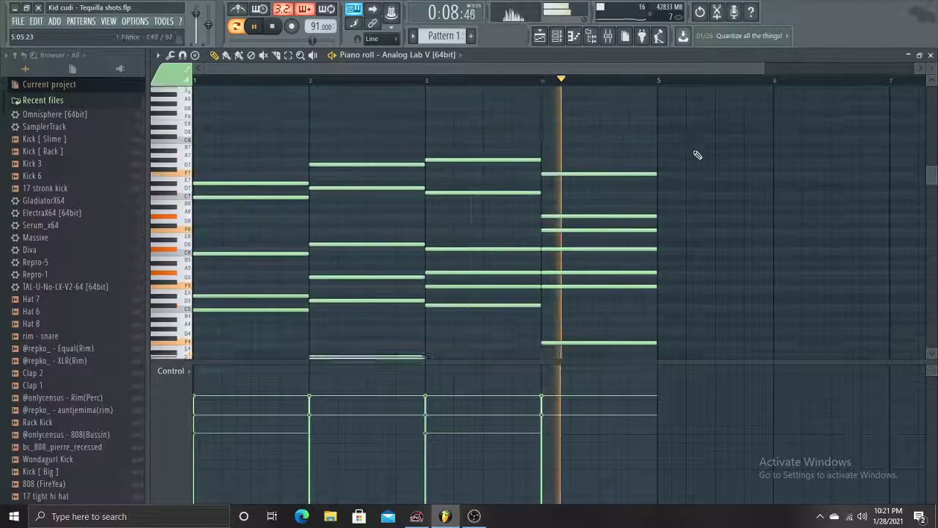
key("space")
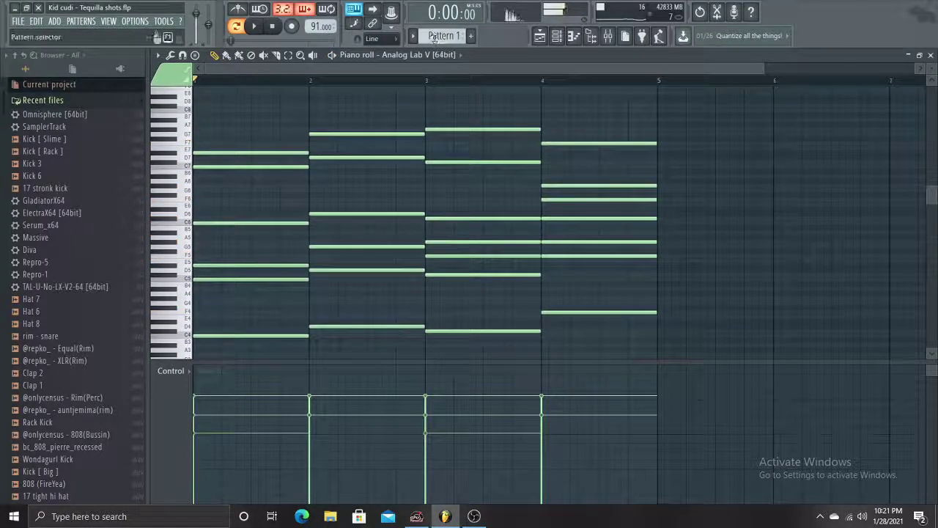
Switch to Pattern 18 and view the patch settings of the Omnisphere #2 instrument.
scroll(435, 39, "down", 1)
scroll(421, 99, "down", 3)
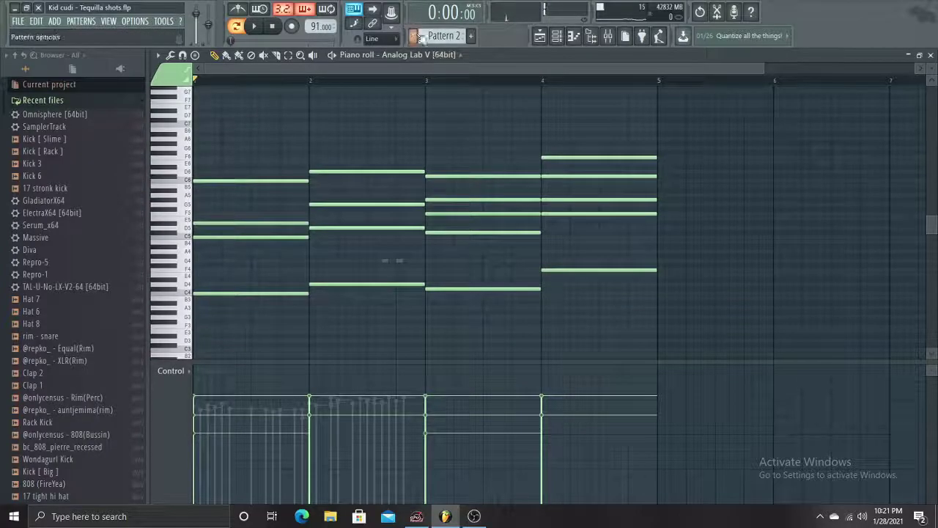
left_click(421, 38)
left_click(443, 242)
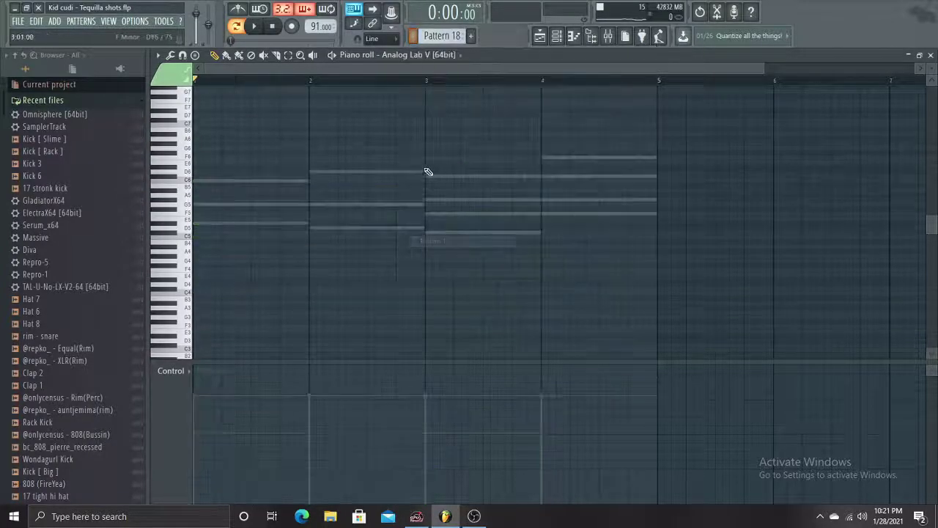
left_click(557, 36)
left_click(396, 413)
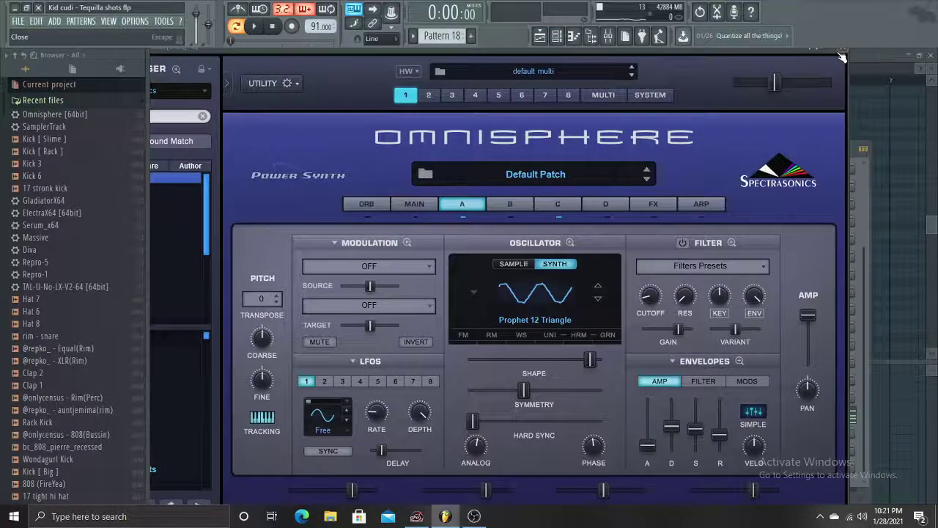
left_click(841, 57)
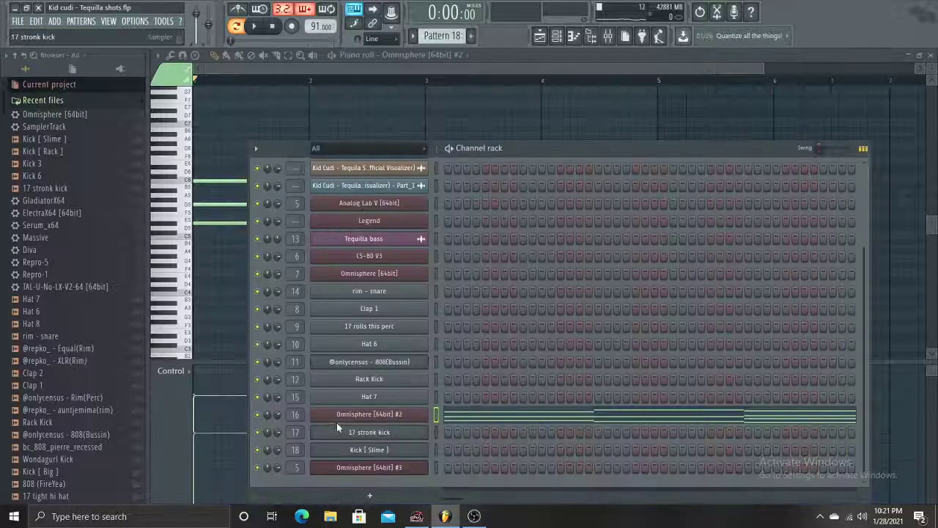
Inspect the RC-20 Retro Color, both parametric EQs and the Fruity Filter on the Omnisphere #2 mixer track.
left_click(617, 38)
left_click(849, 93)
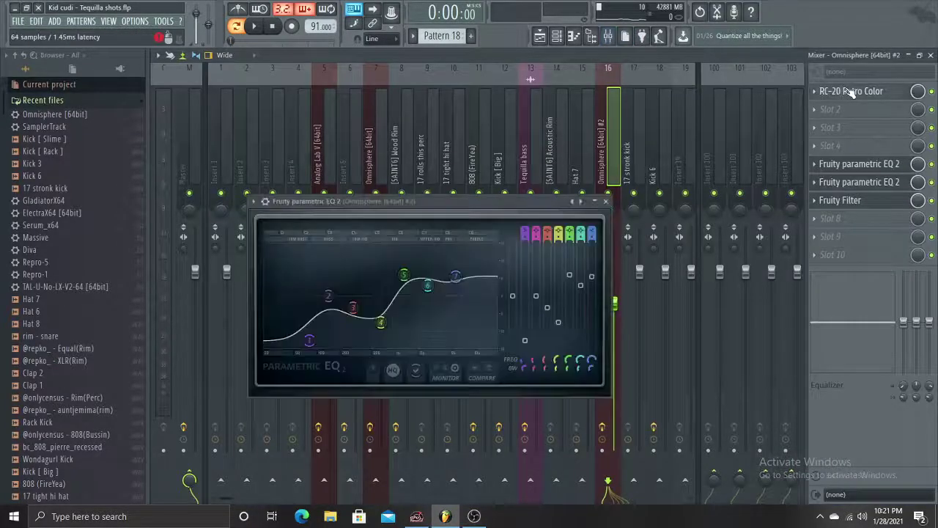
left_click(864, 165)
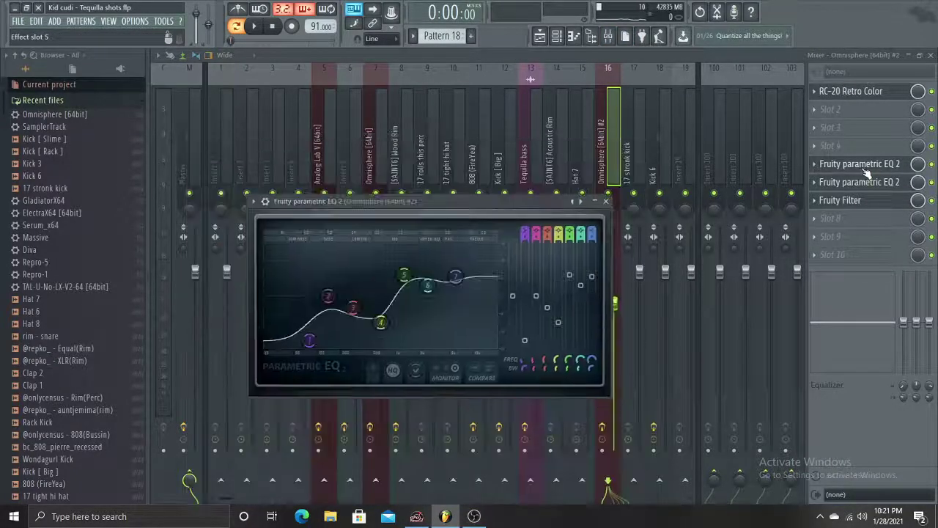
left_click(860, 196)
left_click(841, 201)
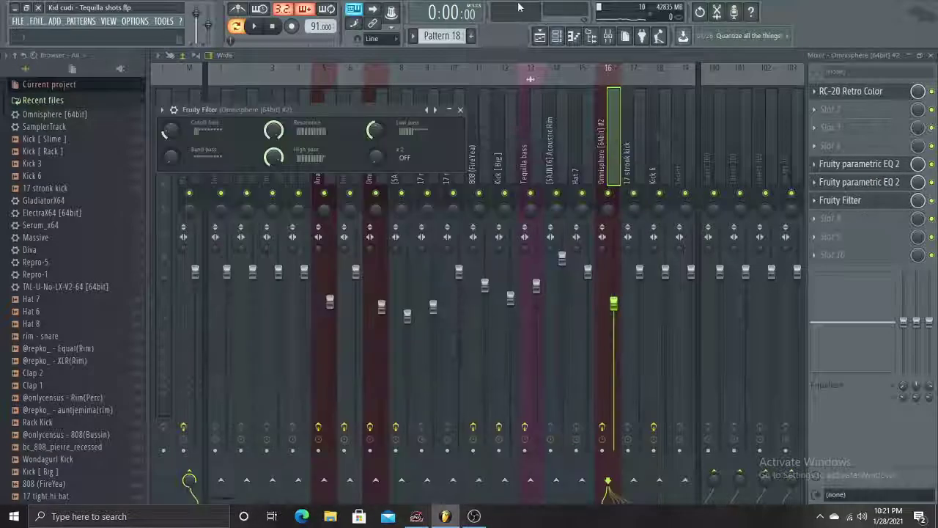
Play the Omnisphere #2 chords of Pattern 18 in the piano roll, then stop playback.
left_click(574, 37)
key("space")
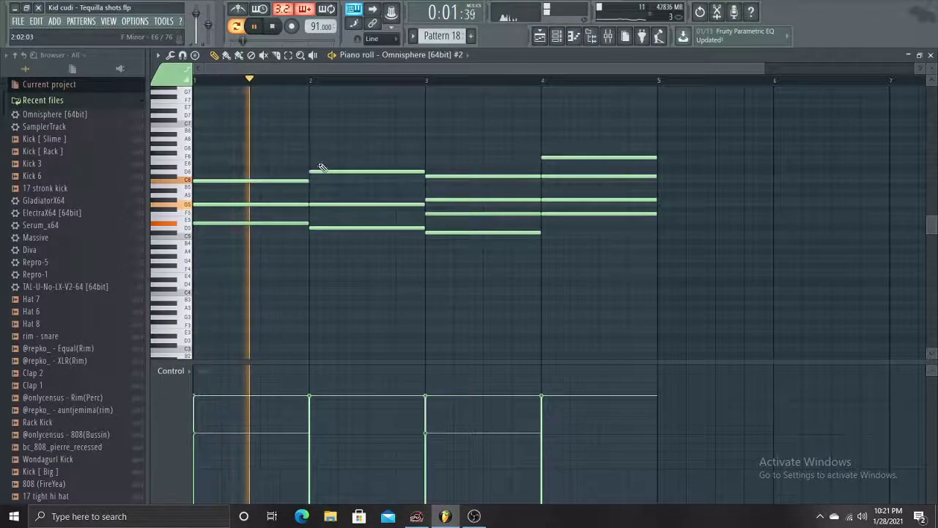
scroll(419, 158, "up", 3)
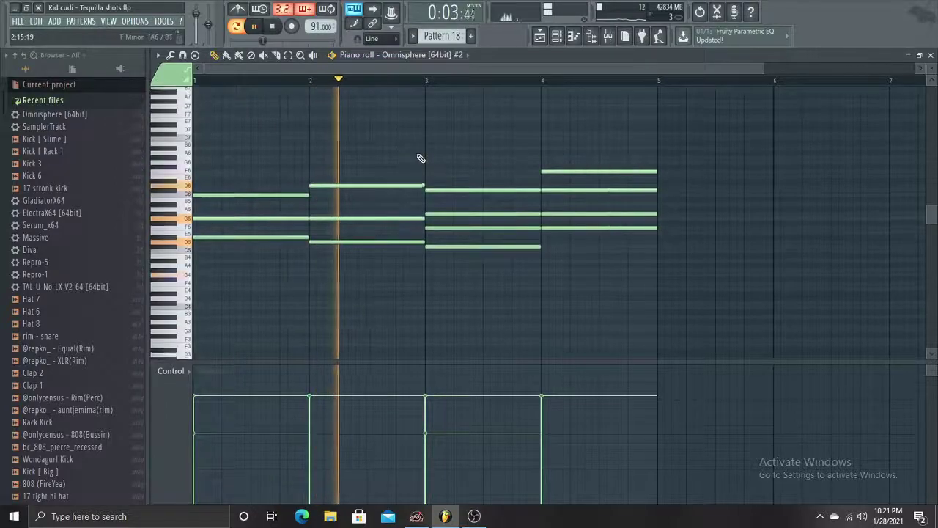
scroll(421, 158, "down", 3)
scroll(421, 158, "up", 2)
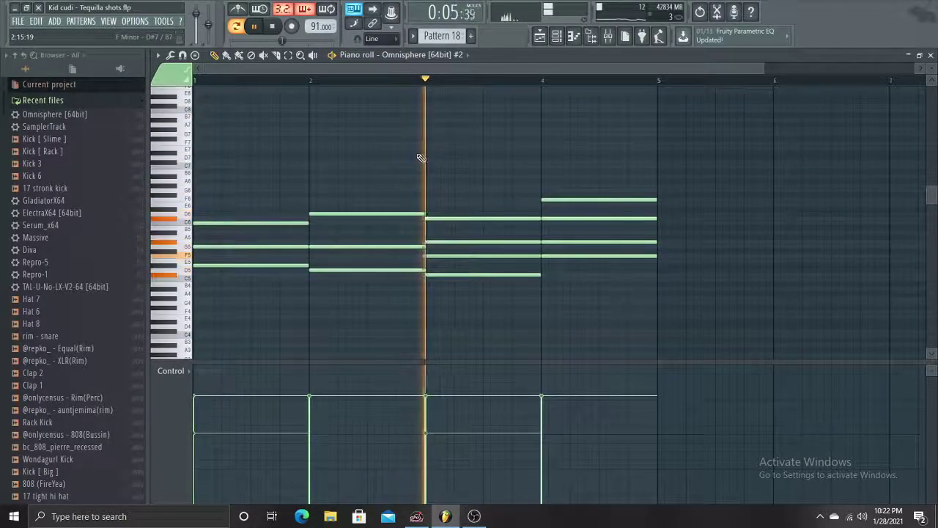
scroll(421, 159, "down", 1)
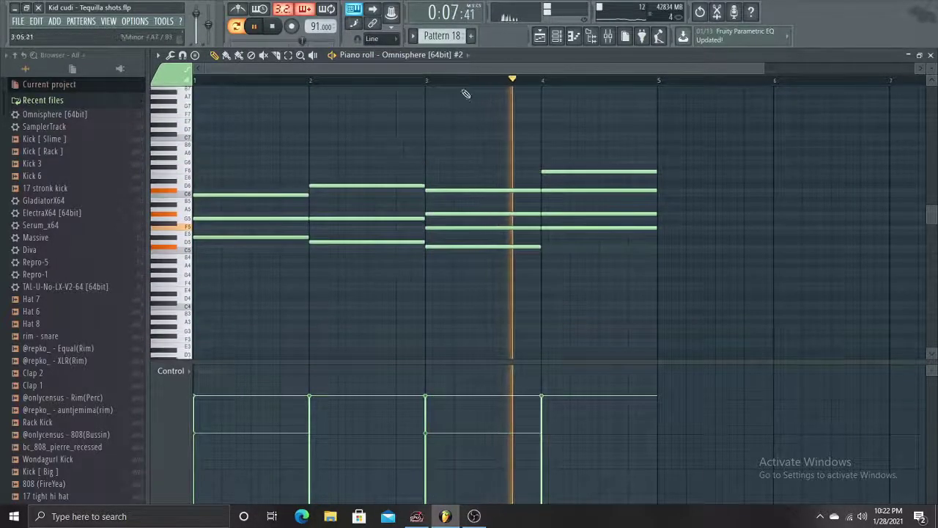
key("space")
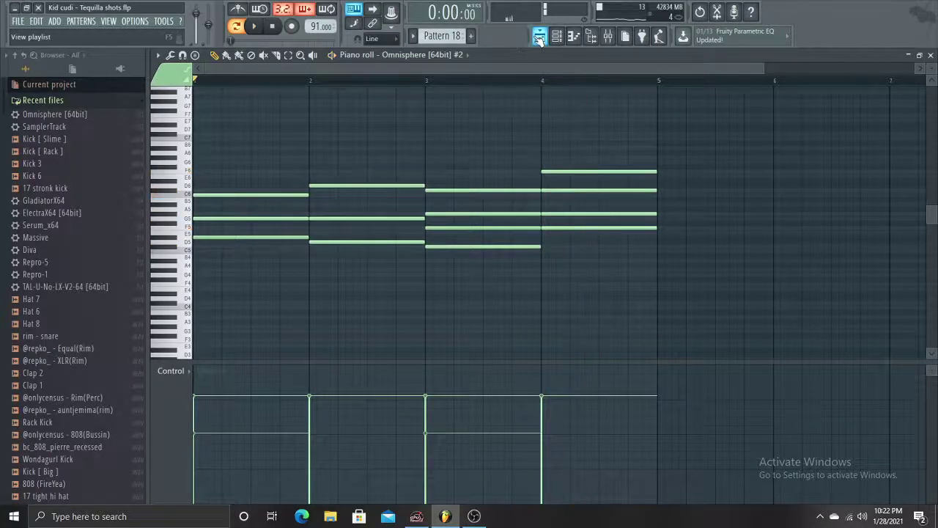
Go through Pattern 3 to Pattern 4 and show the Legend channel's notes in the piano roll.
left_click(540, 35)
left_click(422, 36)
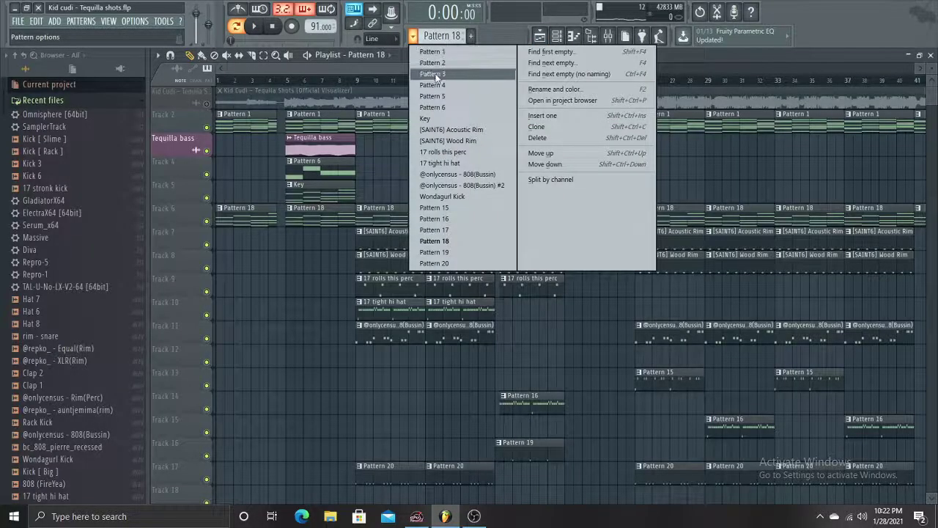
left_click(438, 74)
left_click(586, 42)
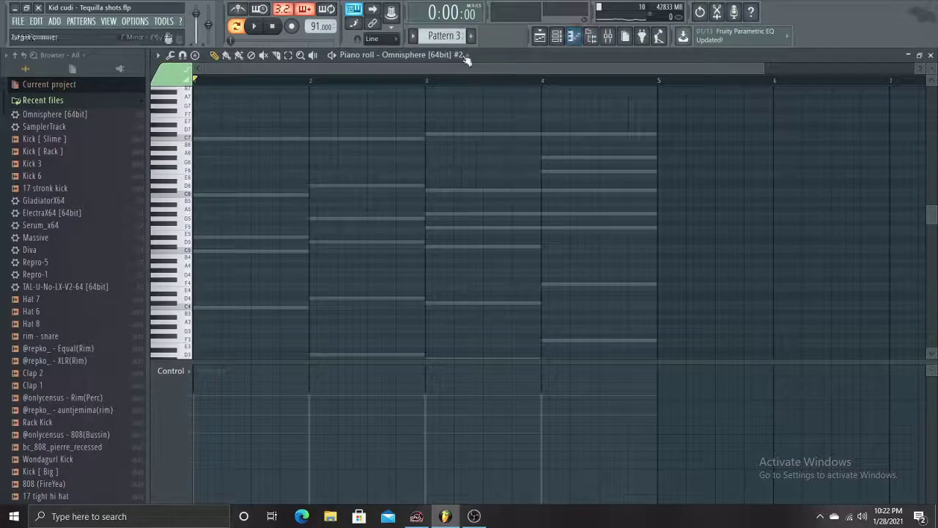
scroll(447, 35, "down", 1)
double_click(407, 301)
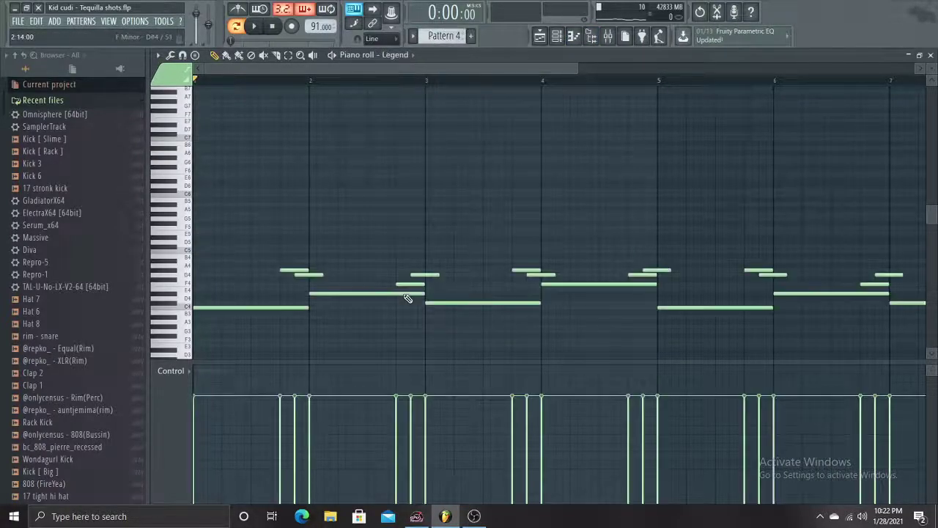
Play the Legend notes of Pattern 4, return to the playlist and stop playback.
key("space")
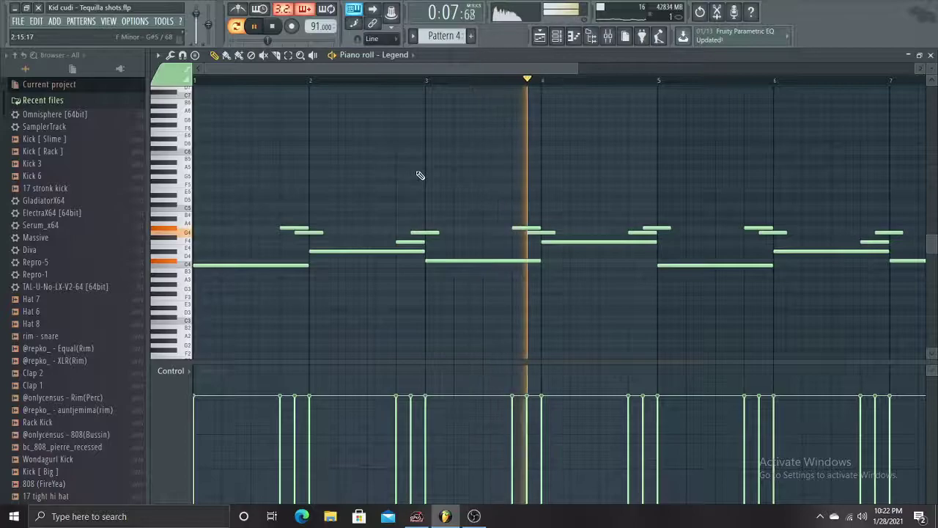
left_click_drag(514, 62, 560, 66)
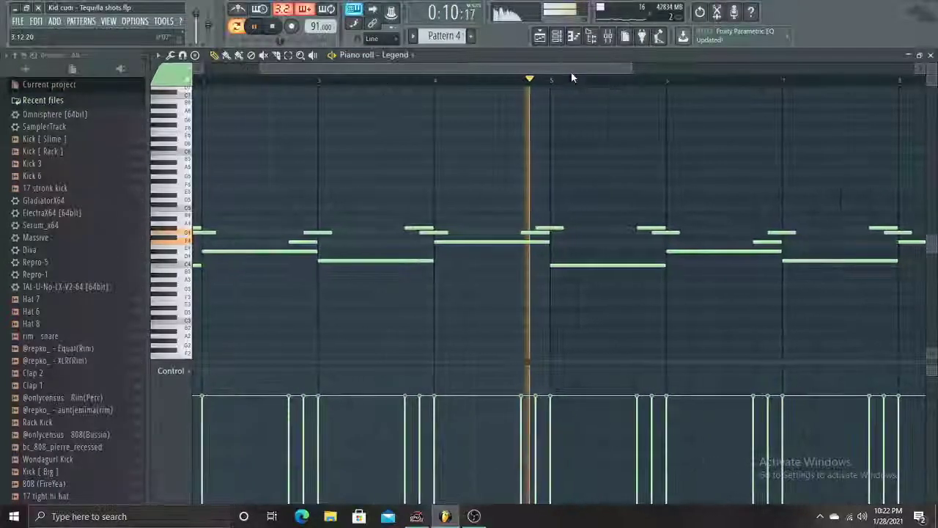
left_click(549, 40)
key("space")
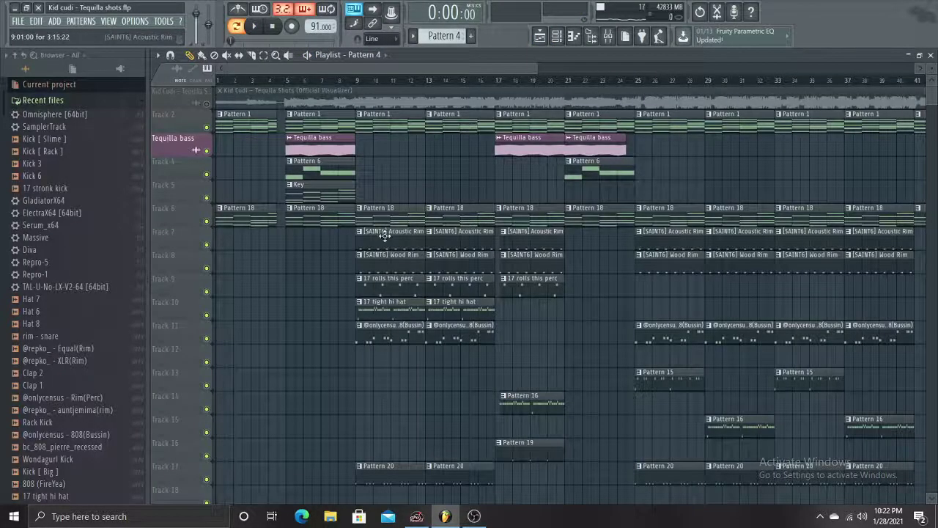
Open the Key pattern from the playlist on track 5 and view the patch of its Omnisphere instrument.
scroll(416, 233, "down", 2)
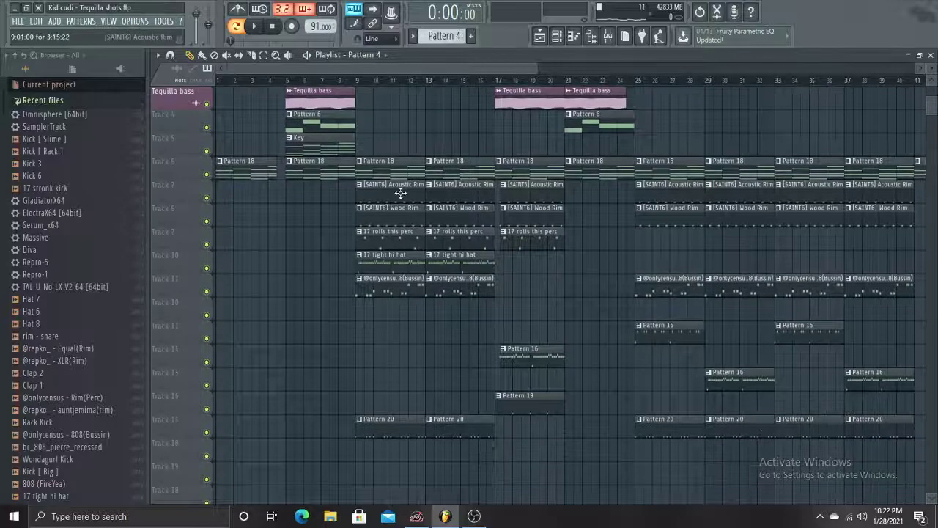
scroll(482, 144, "up", 2)
double_click(335, 191)
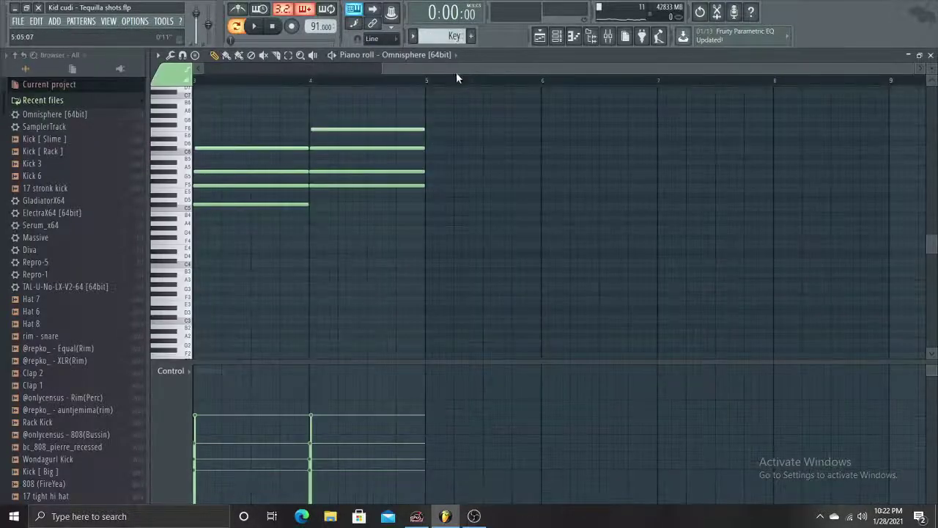
left_click(555, 37)
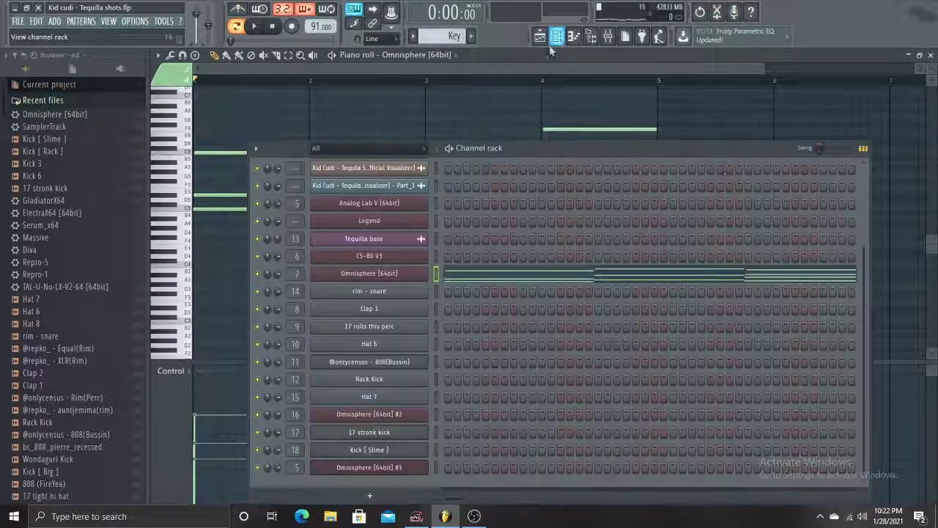
left_click(383, 273)
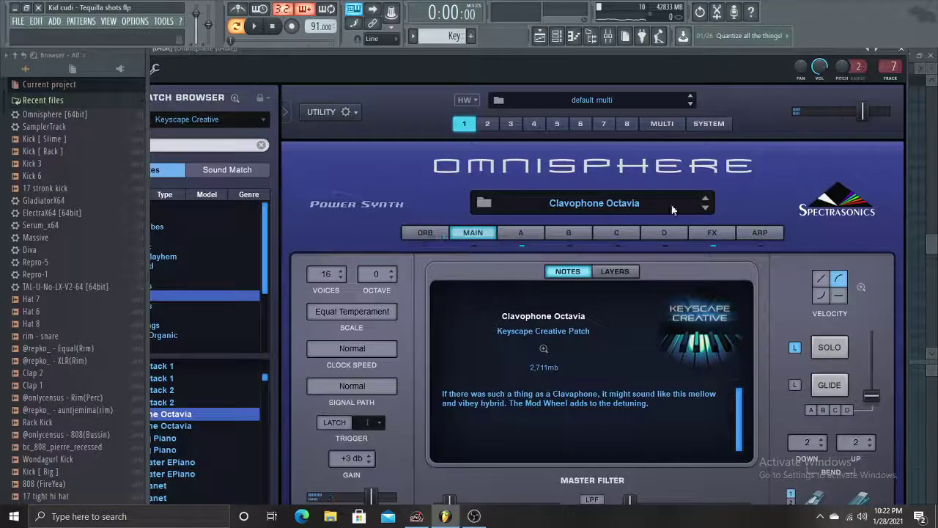
Close the Omnisphere window and view the effects on its mixer track, from RC-20 Retro Color to Fruity soft clipper.
left_click(906, 54)
left_click(610, 36)
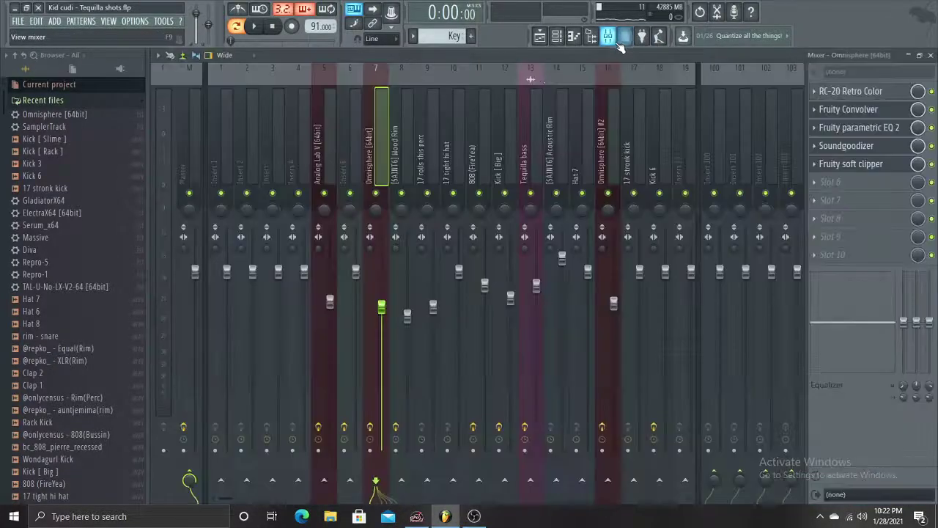
left_click(872, 92)
left_click(870, 111)
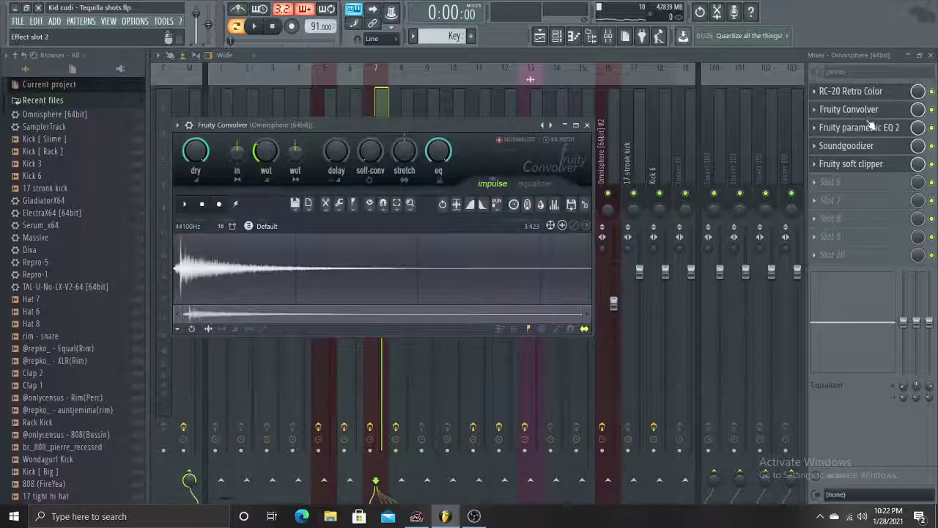
left_click(871, 128)
left_click(867, 147)
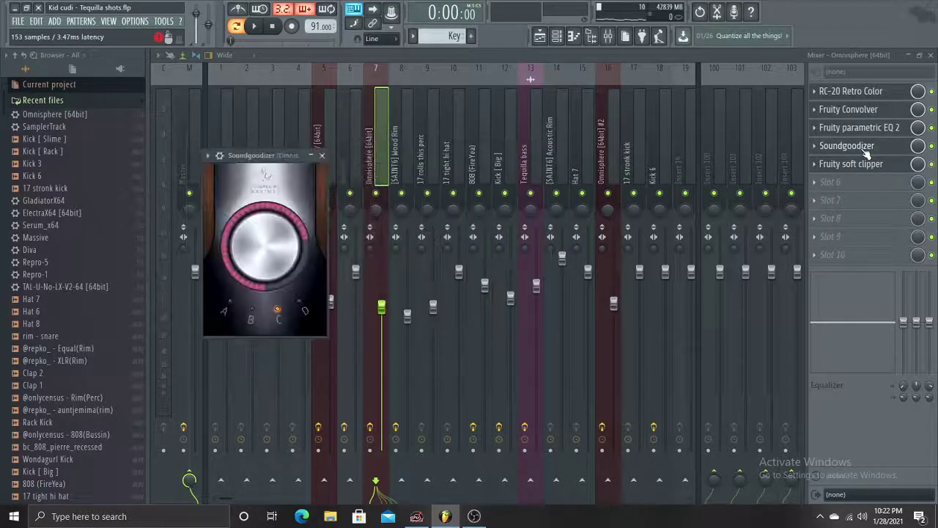
left_click(864, 166)
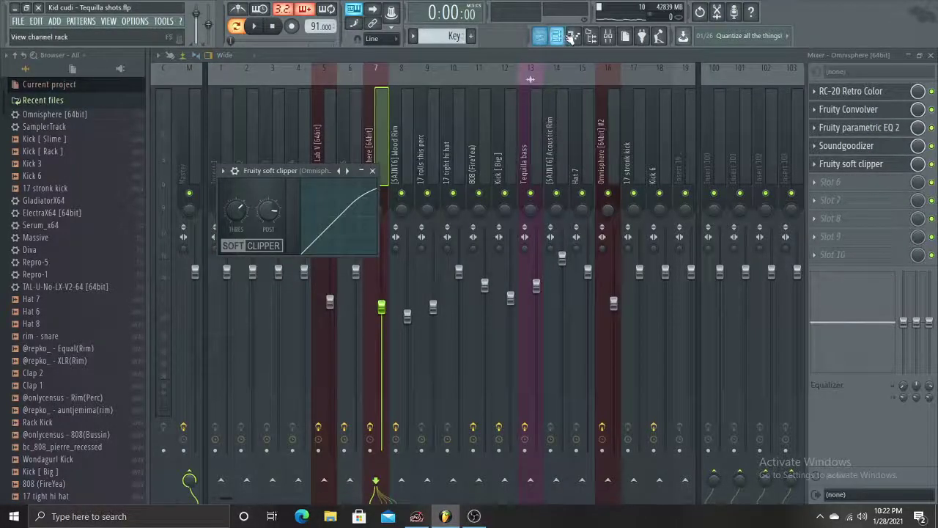
Play the Key pattern's Omnisphere chords in the piano roll, stop playback and return to the playlist.
left_click(558, 36)
key("space")
scroll(336, 164, "down", 2)
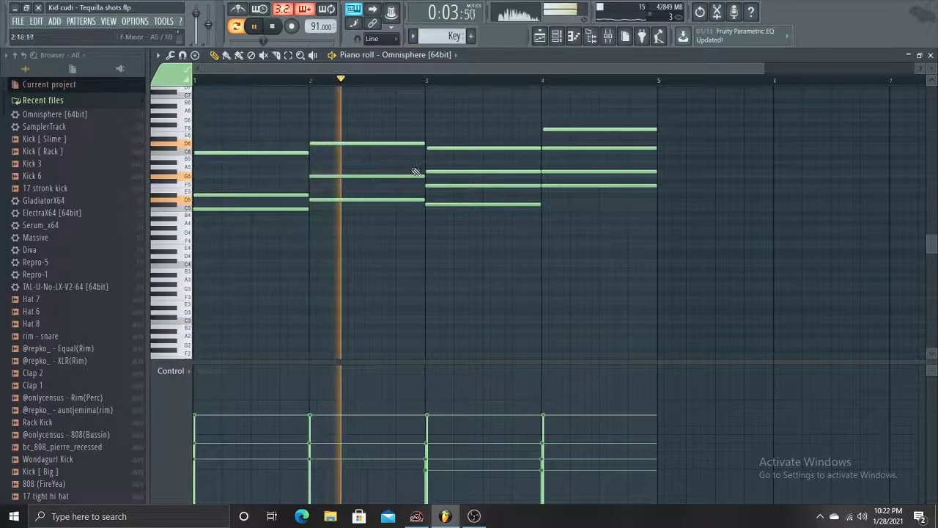
scroll(472, 168, "up", 2)
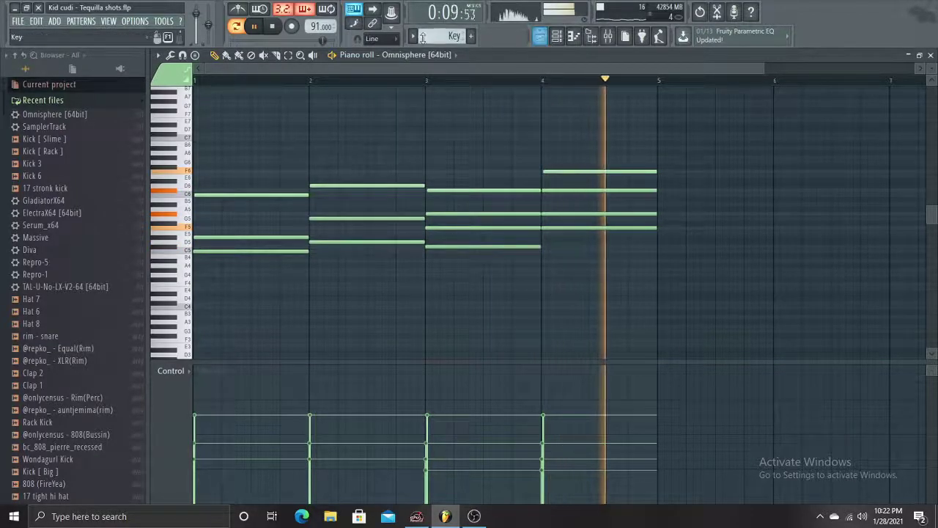
key("space")
scroll(424, 36, "down", 1)
left_click(540, 37)
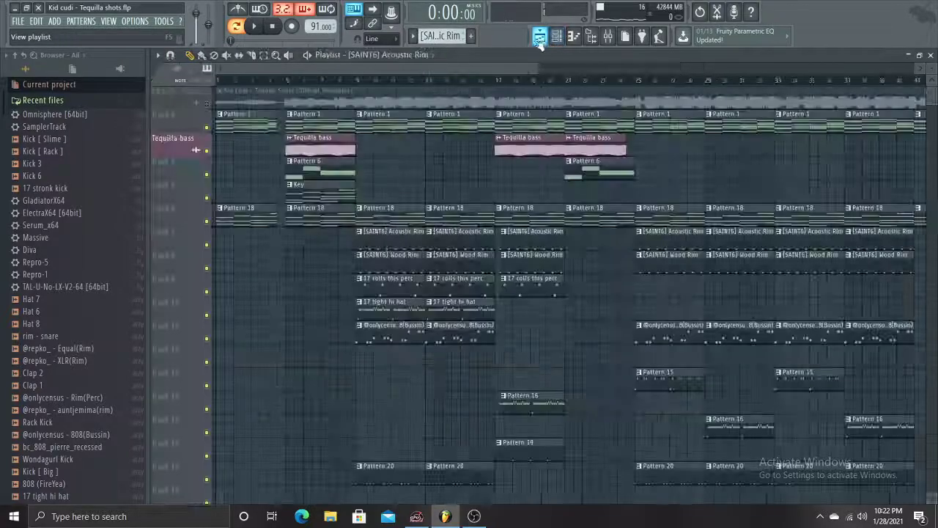
View the CS-80 V3 preset used in Pattern 6, close it and show the channel's notes in the piano roll.
left_click(583, 39)
left_click(557, 41)
left_click(396, 257)
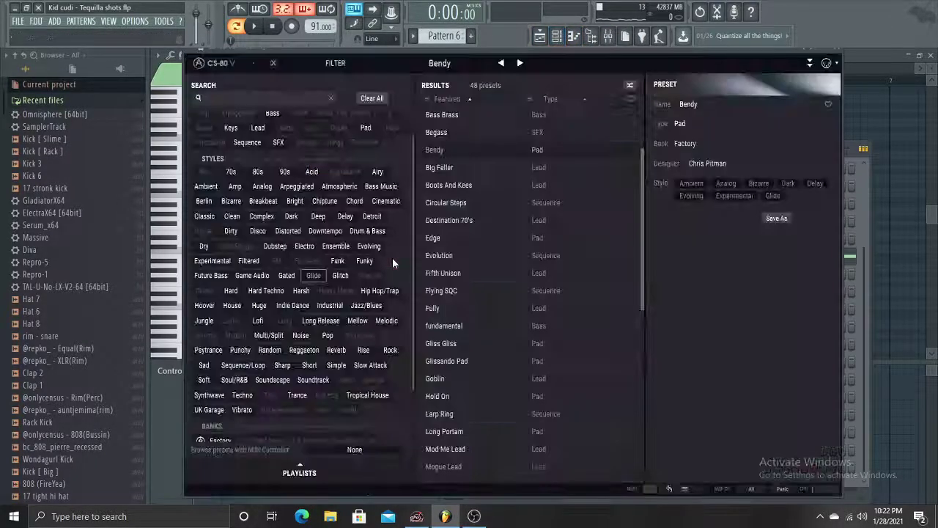
left_click(840, 55)
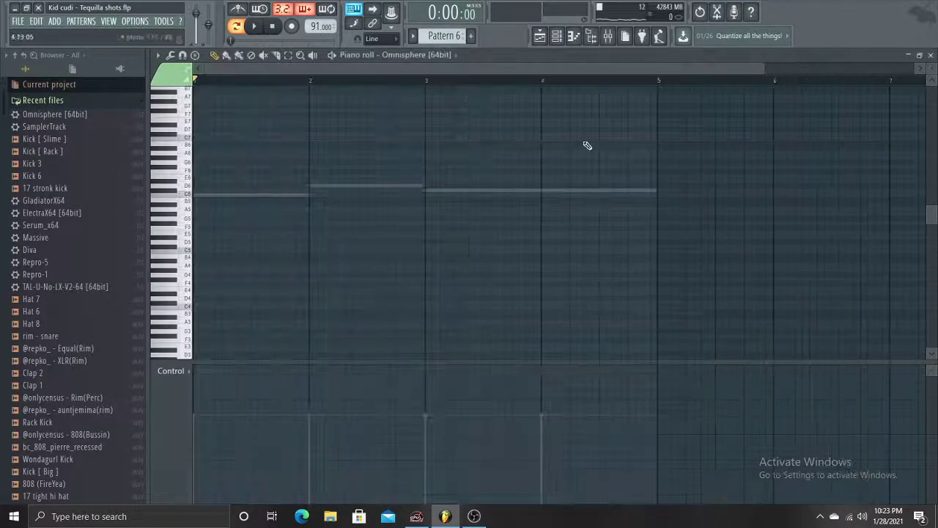
double_click(386, 187)
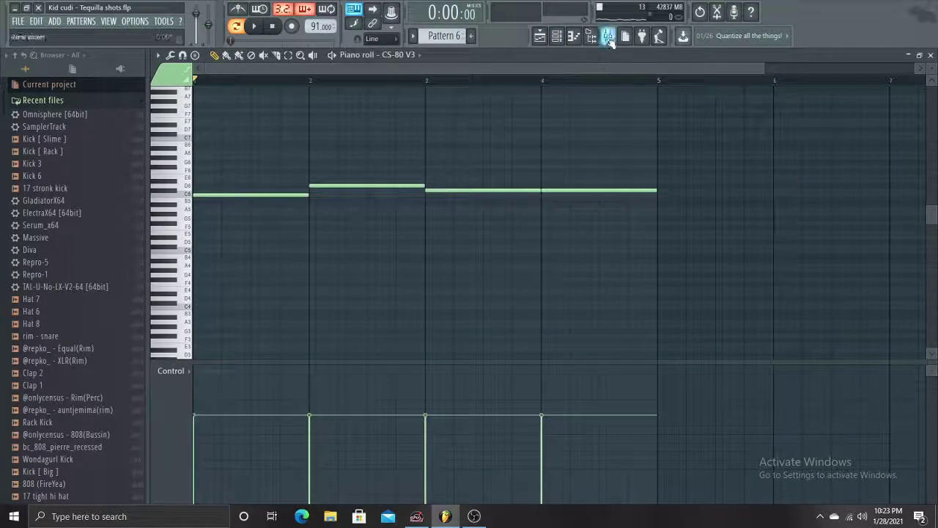
Play Pattern 6 while viewing RC-20 Retro Color and Fruity Convolver on Insert 6, then stop playback in the piano roll.
left_click(608, 37)
key("space")
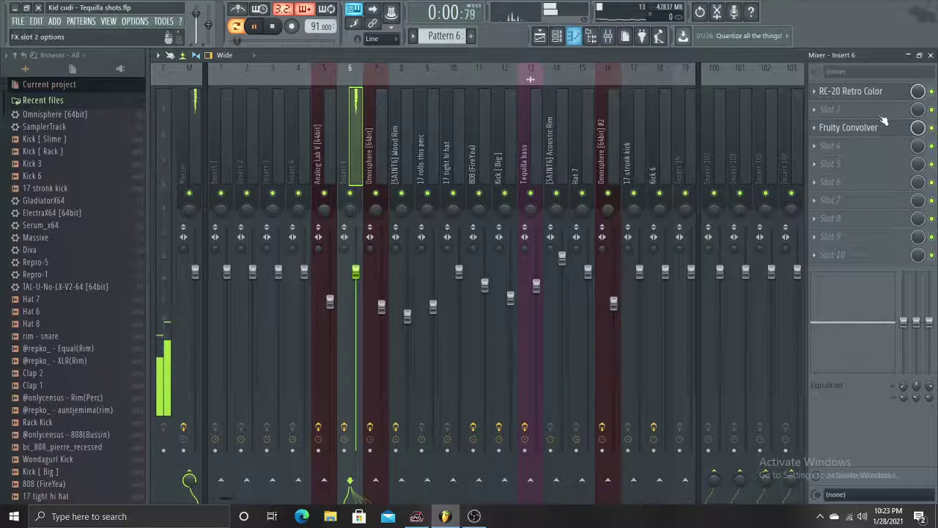
left_click(891, 92)
left_click(848, 129)
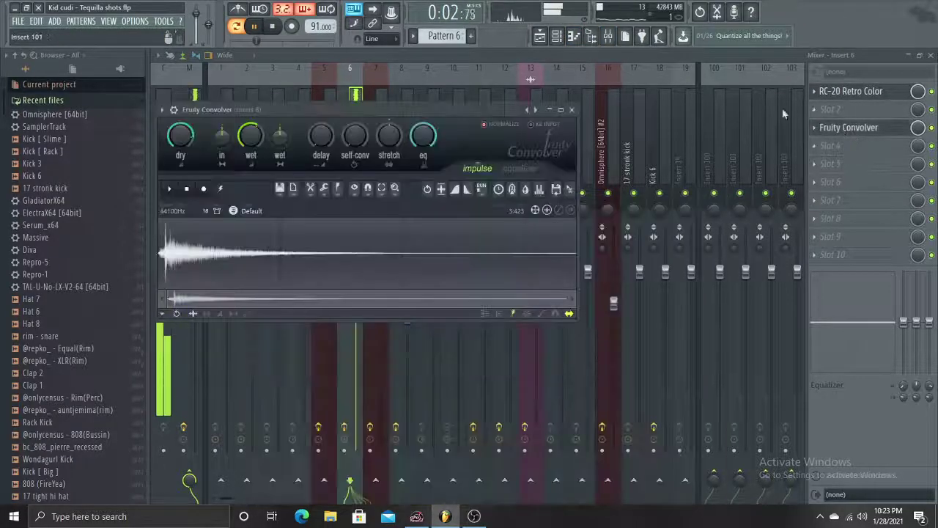
left_click(574, 36)
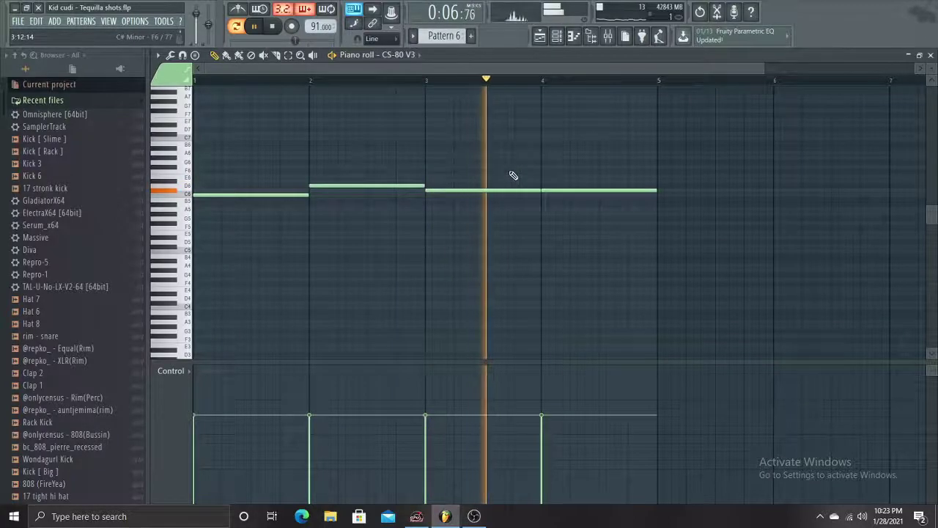
key("space")
Return to the playlist and solo tracks 7 and 8, which hold the Acoustic Rim and Wood Rim patterns.
left_click(412, 36)
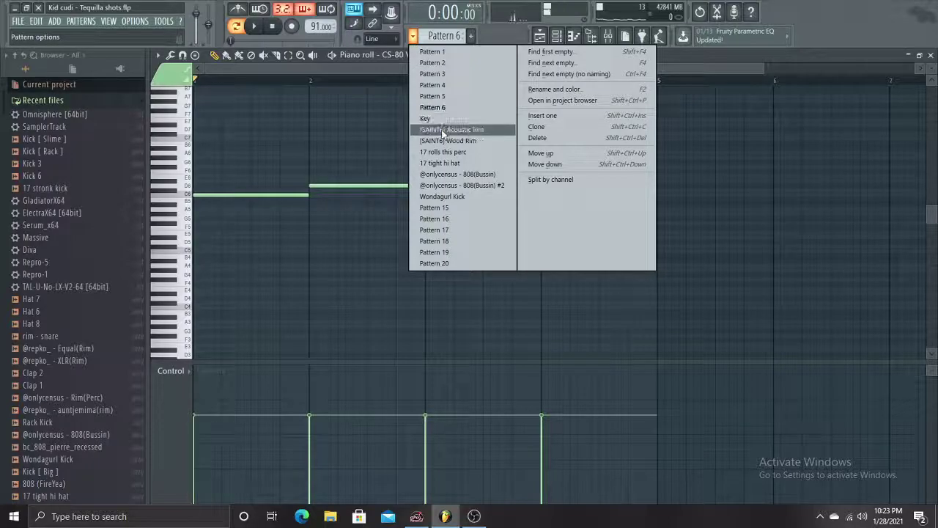
left_click(540, 36)
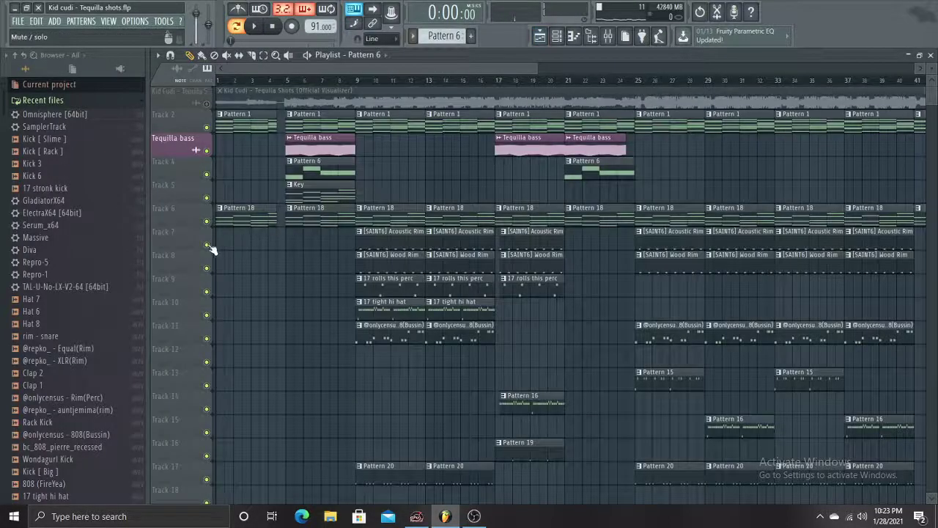
right_click(206, 245)
left_click(206, 268)
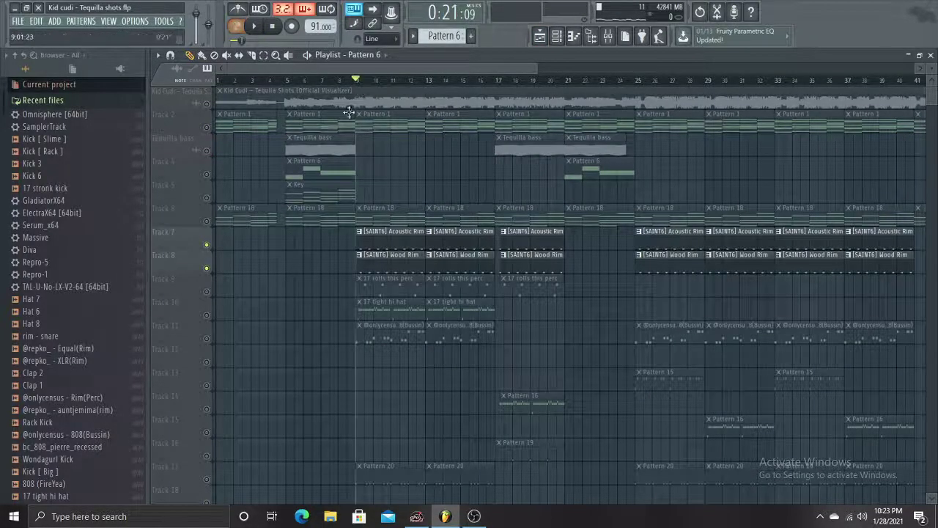
View the sampler settings of the rim - snare channel from the channel rack, then close them.
left_click(558, 36)
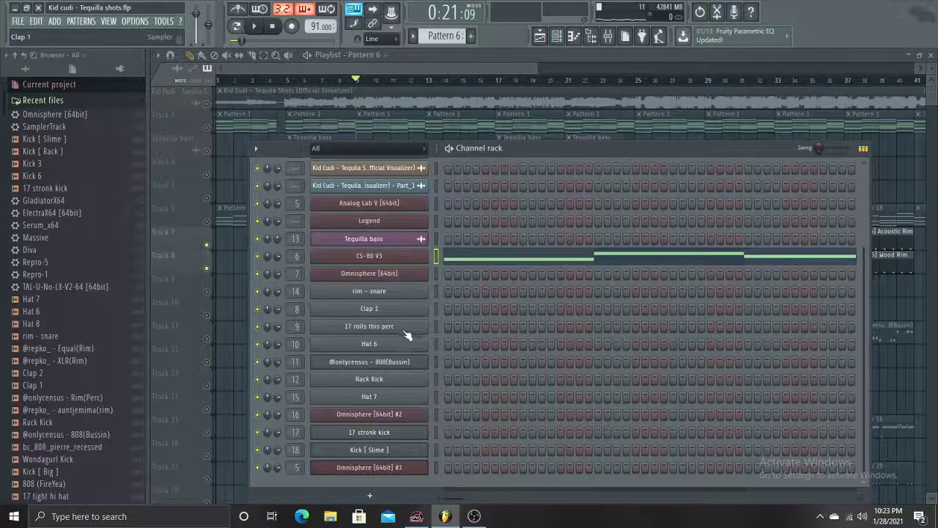
left_click(408, 293)
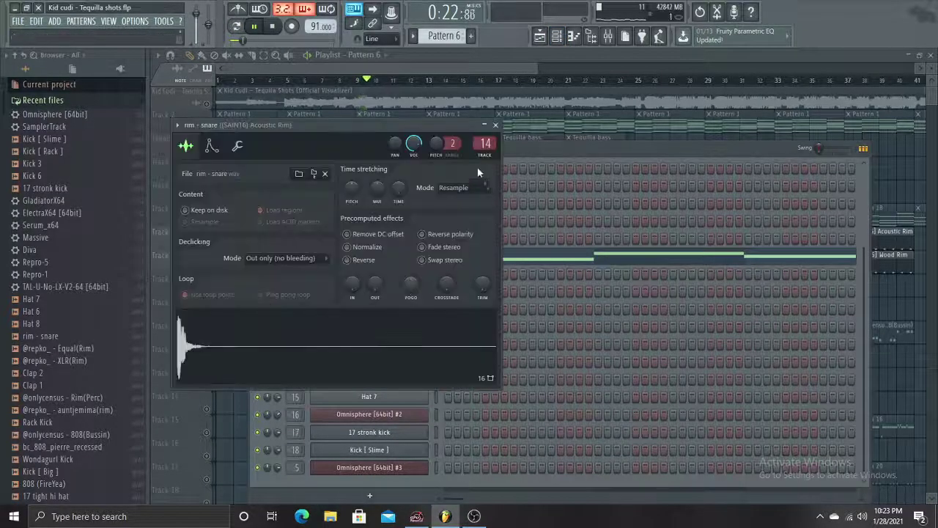
left_click(496, 126)
Check the Acoustic Rim mixer track, then view Fruity parametric EQ 2 and Soundgoodizer on the Wood Rim track.
left_click(608, 37)
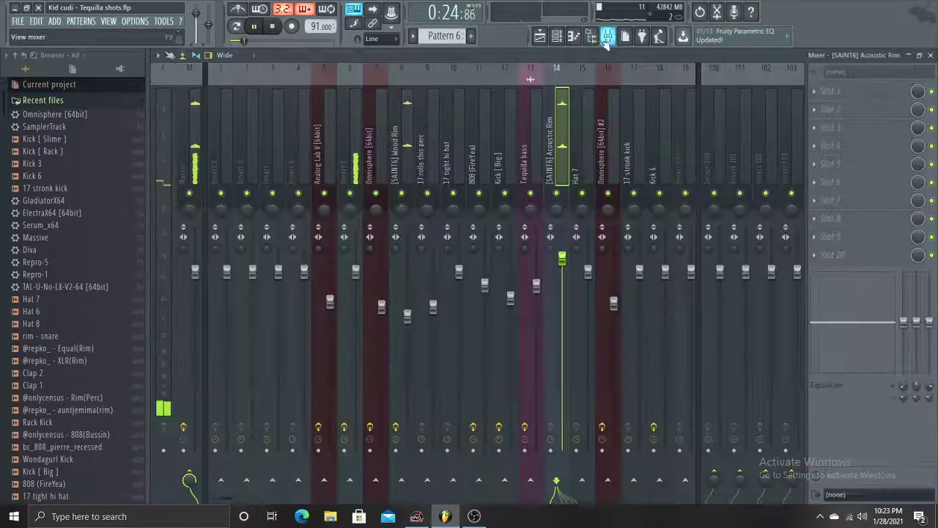
left_click(404, 160)
left_click(884, 110)
left_click(885, 93)
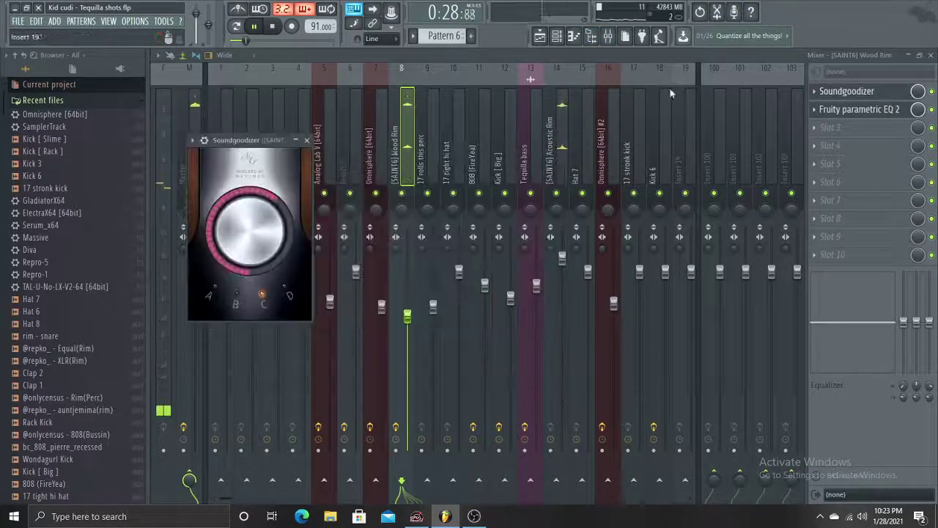
Stop playback, check the rim - snare channel in the channel rack and return to the playlist.
left_click(557, 36)
key("space")
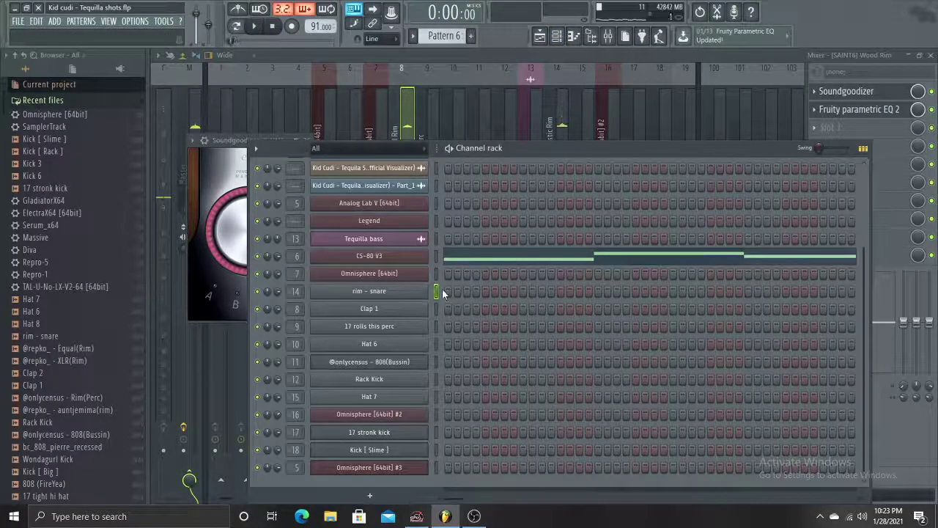
left_click(443, 291)
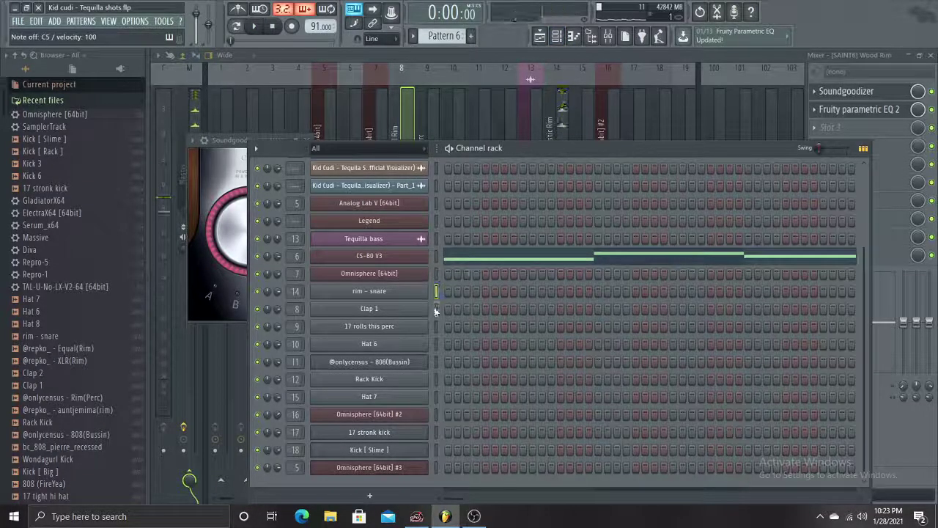
left_click(540, 36)
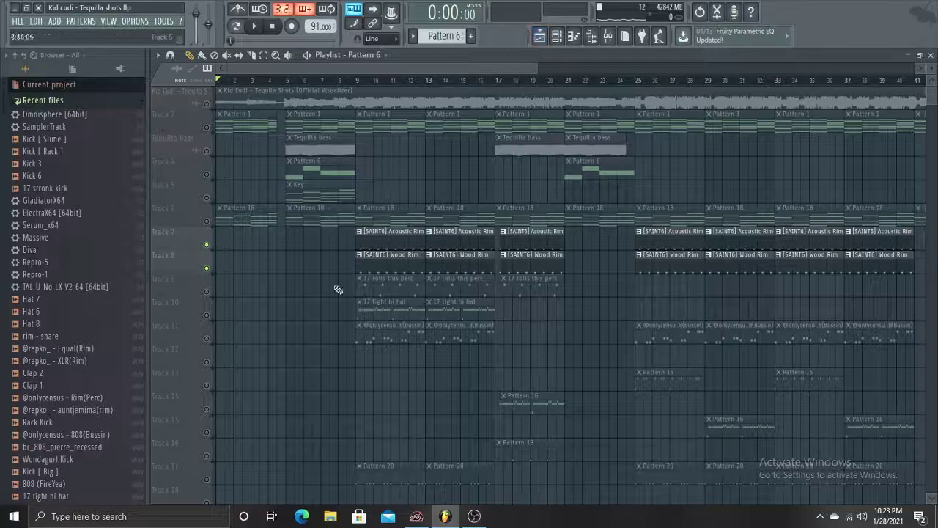
Unmute track 9, play from bar 9 while viewing the 17 rolls this perc mixer track, then stop in the playlist.
left_click(206, 292)
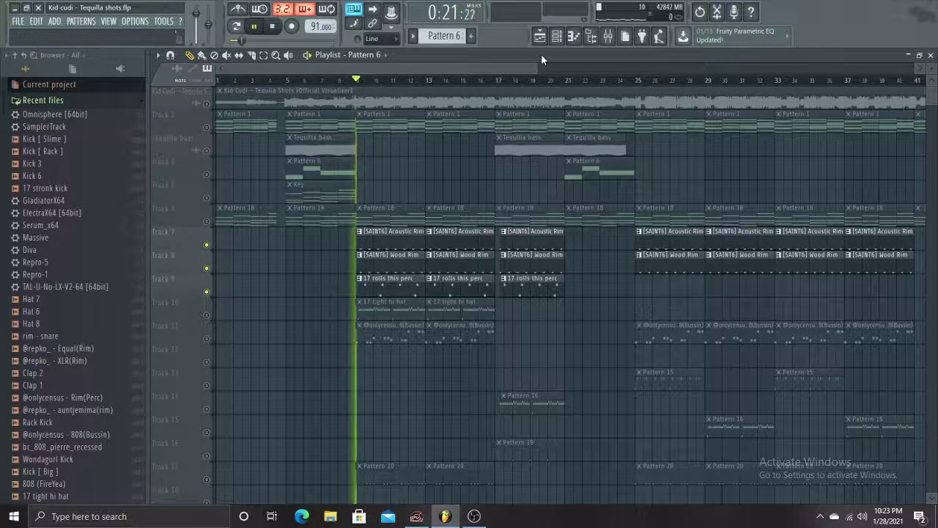
left_click(608, 35)
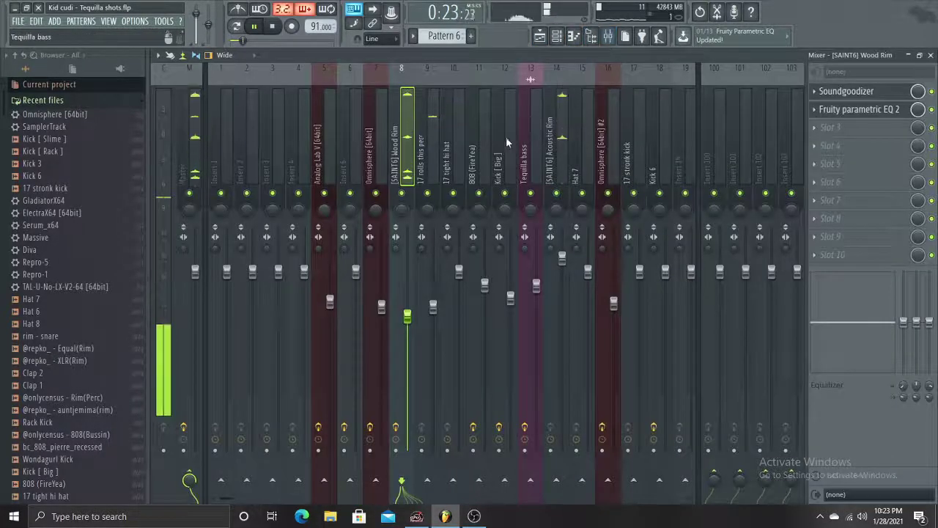
left_click(429, 137)
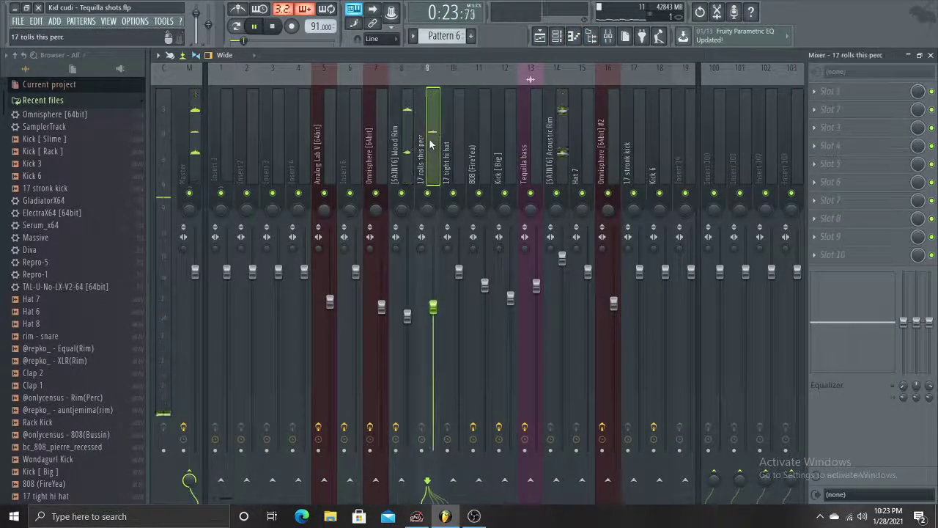
left_click(539, 37)
key("space")
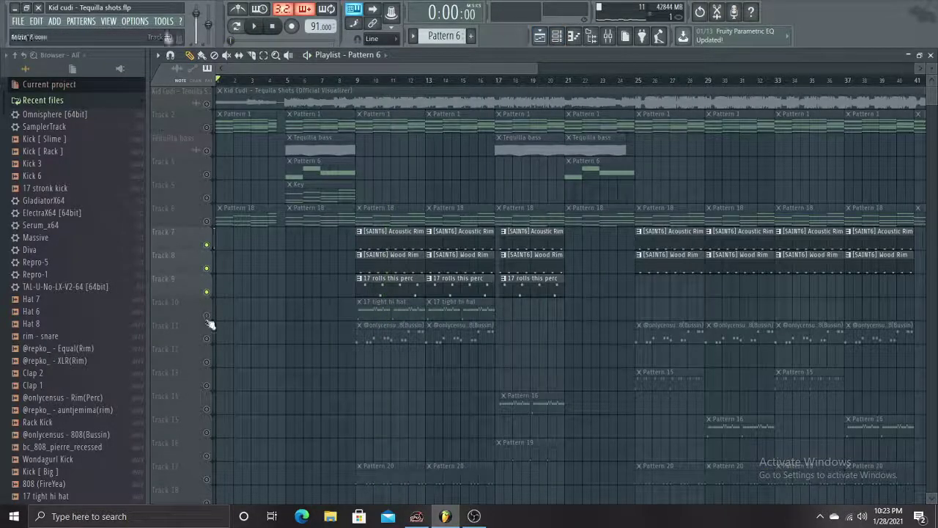
Unmute playlist tracks 10 and 17 and raise the mixer fader of the 17 tight hi hat track.
left_click(206, 315)
left_click(207, 480)
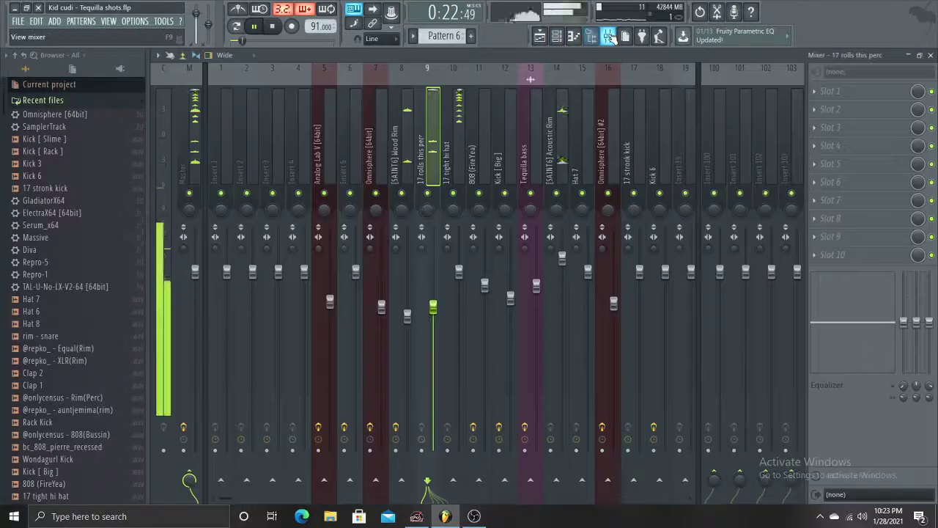
left_click(608, 37)
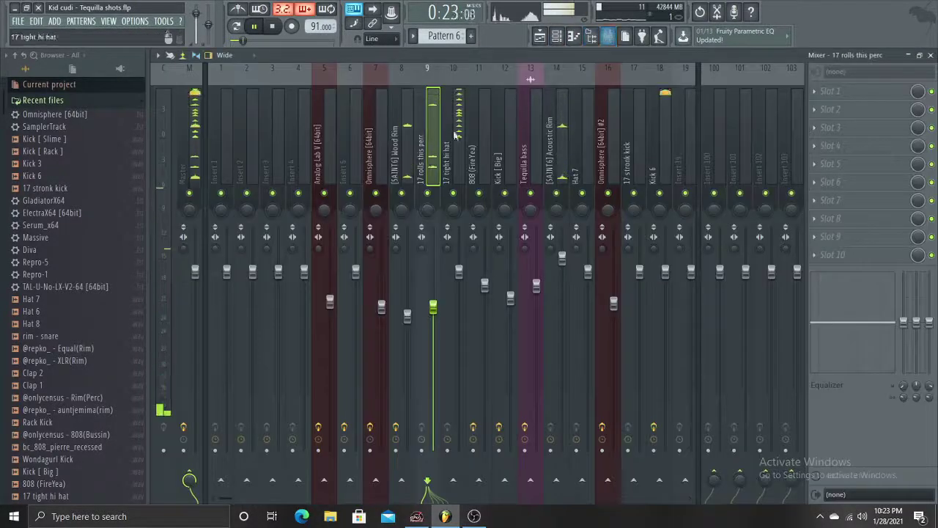
left_click_drag(459, 271, 459, 253)
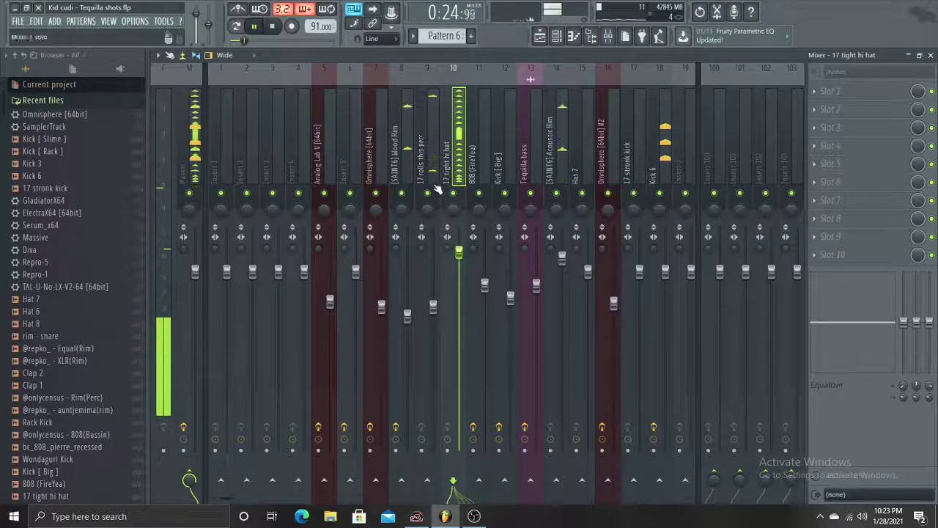
View the Fruity soft clipper on the Kick 6 mixer track, return to the playlist and stop playback.
left_click(650, 142)
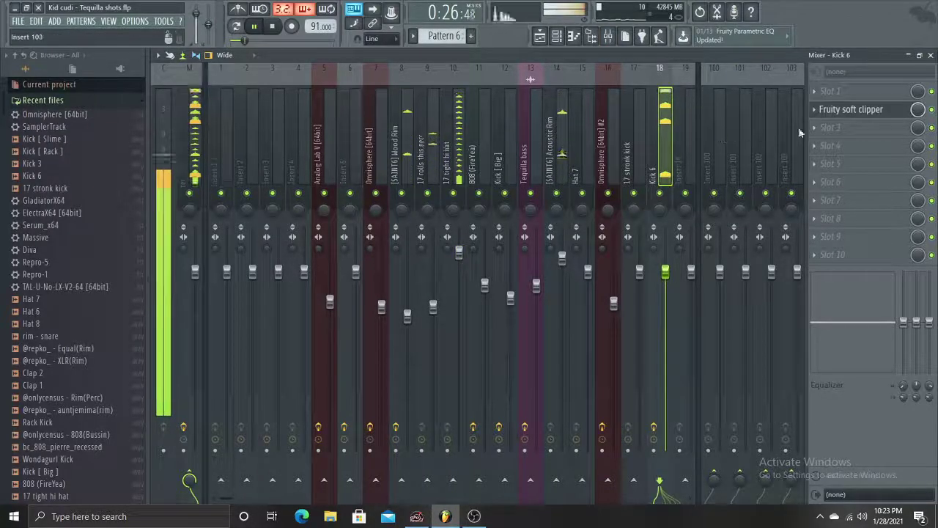
left_click(850, 109)
left_click(540, 35)
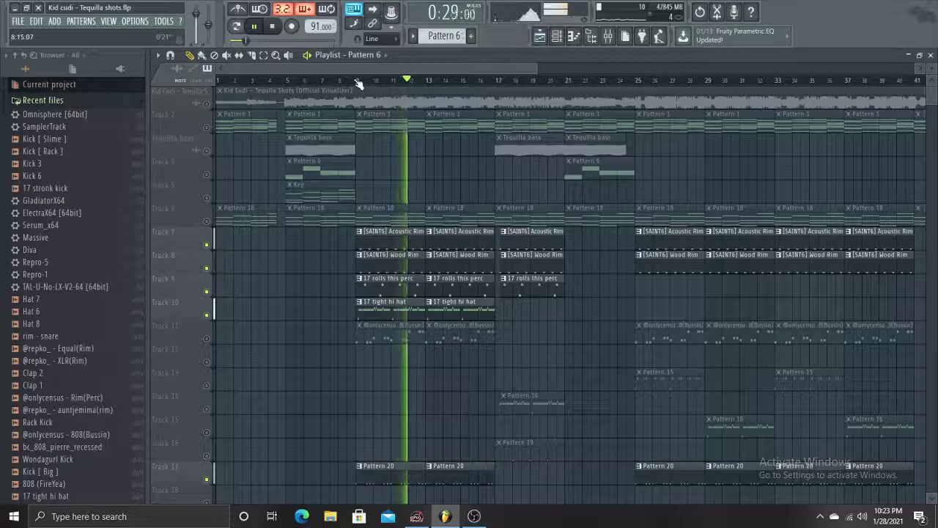
key("space")
Open the 808(Bussin) pattern on track 11, play its piano roll notes and show the 808 (FireYea) mixer track.
double_click(389, 329)
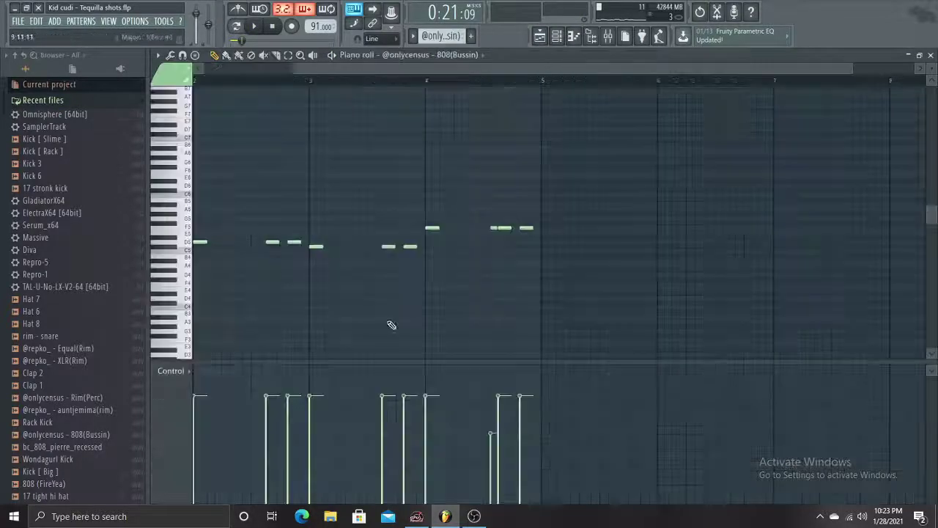
scroll(445, 83, "left", 2)
key("space")
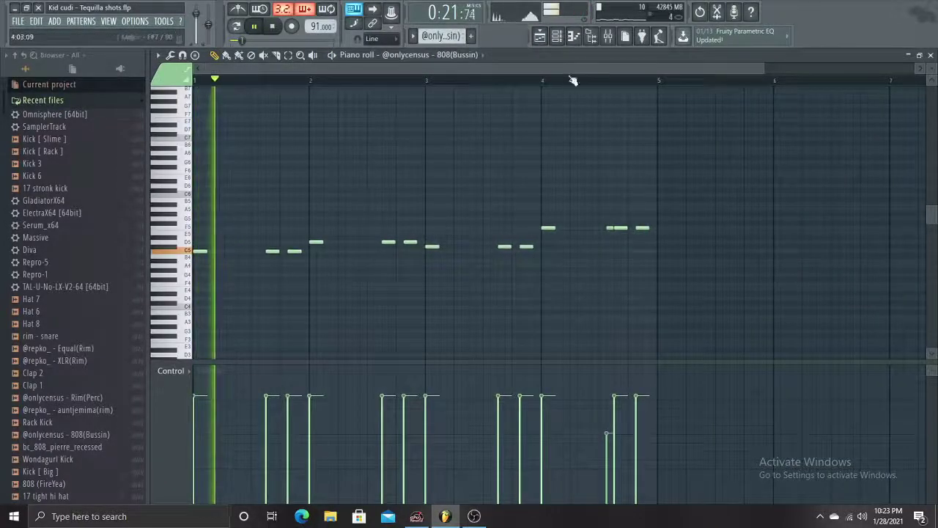
left_click(609, 38)
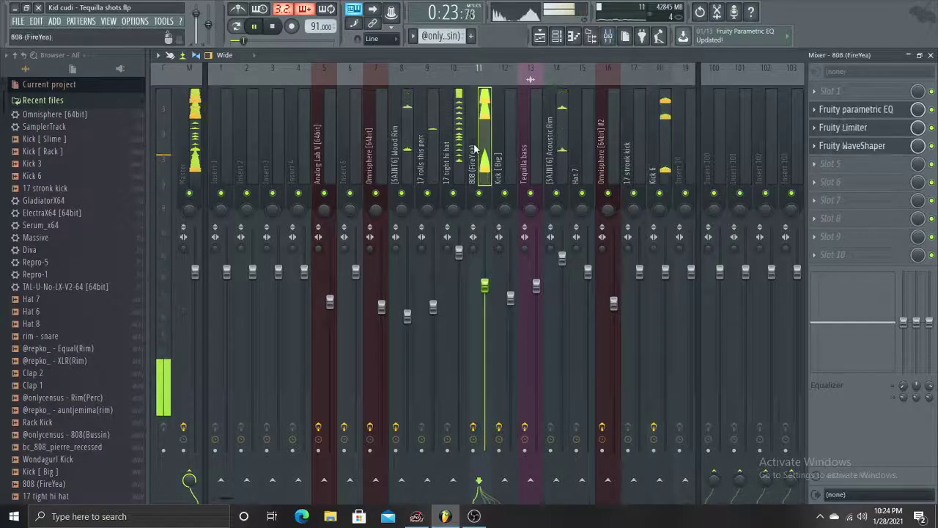
View the Fruity Limiter, Fruity parametric EQ and Fruity WaveShaper settings on the 808 (FireYea) mixer track.
left_click(843, 127)
left_click(855, 109)
left_click(852, 145)
left_click(843, 126)
left_click(852, 145)
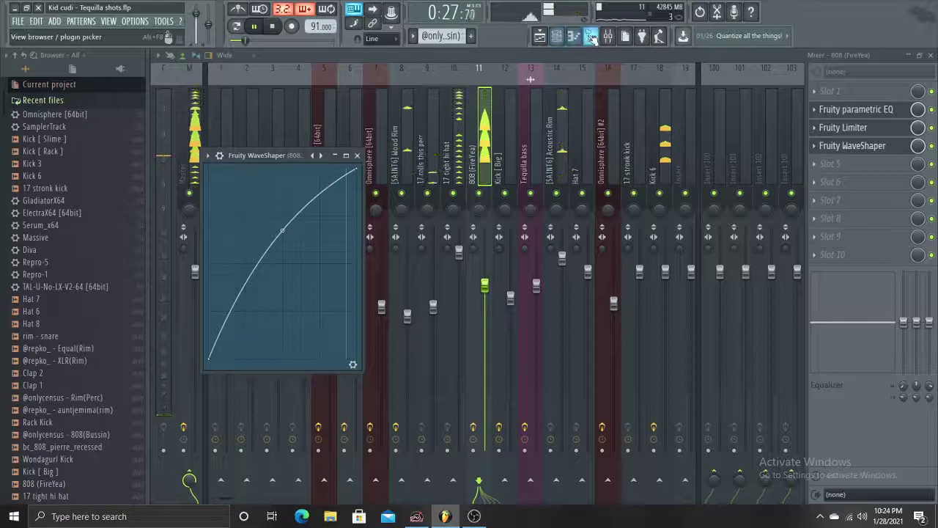
left_click(586, 39)
Return to the playlist, unmute track 16 and play the section containing Pattern 19.
left_click(540, 36)
scroll(453, 210, "down", 5)
key("space")
left_click(207, 386)
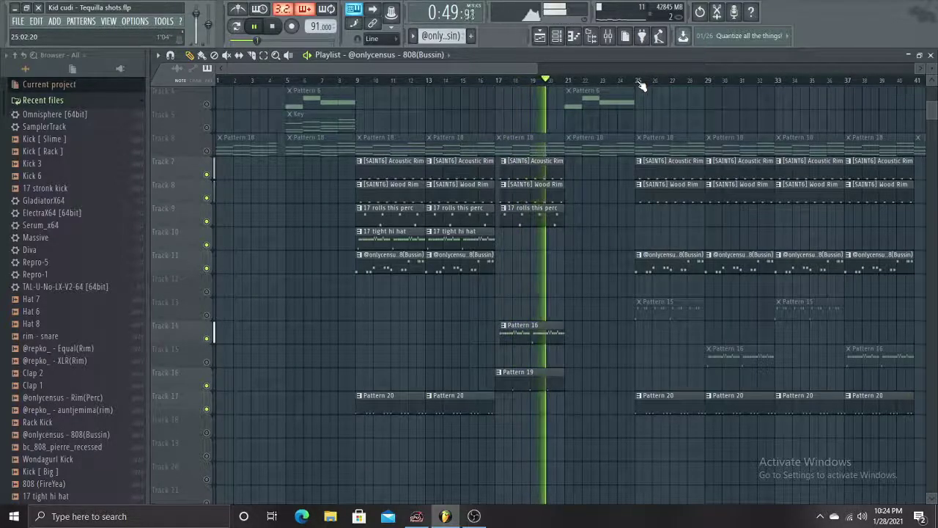
Unmute playlist track 13 and play the arrangement from bar 25.
key("space")
left_click(206, 316)
key("space")
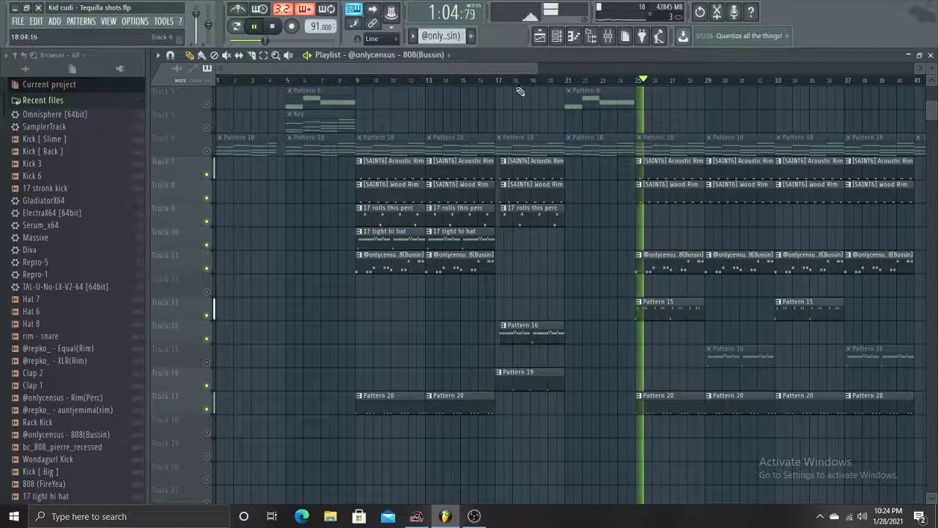
View the piano roll notes of Pattern 15 (Hat 6) and Pattern 16 (Hat 7), returning to the playlist after each.
left_click_drag(518, 65, 601, 64)
left_click(470, 304)
double_click(470, 304)
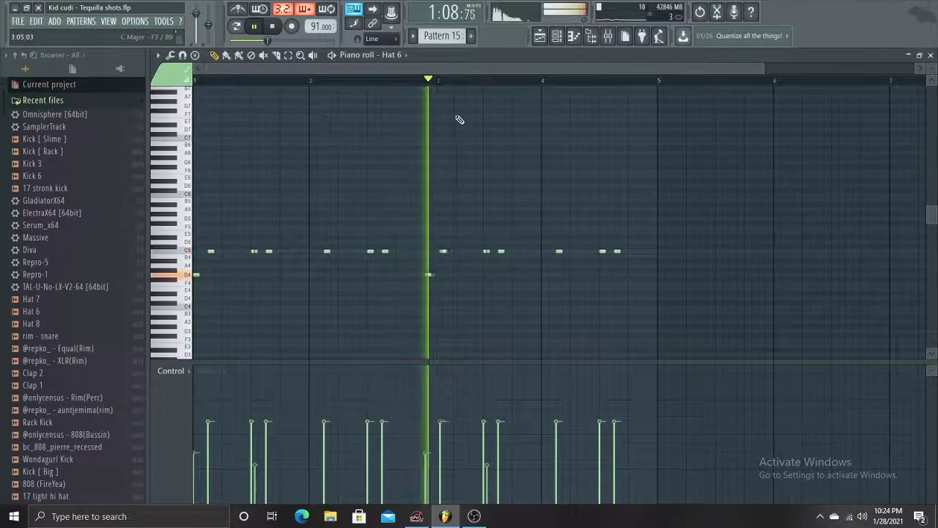
left_click(539, 35)
left_click(337, 340)
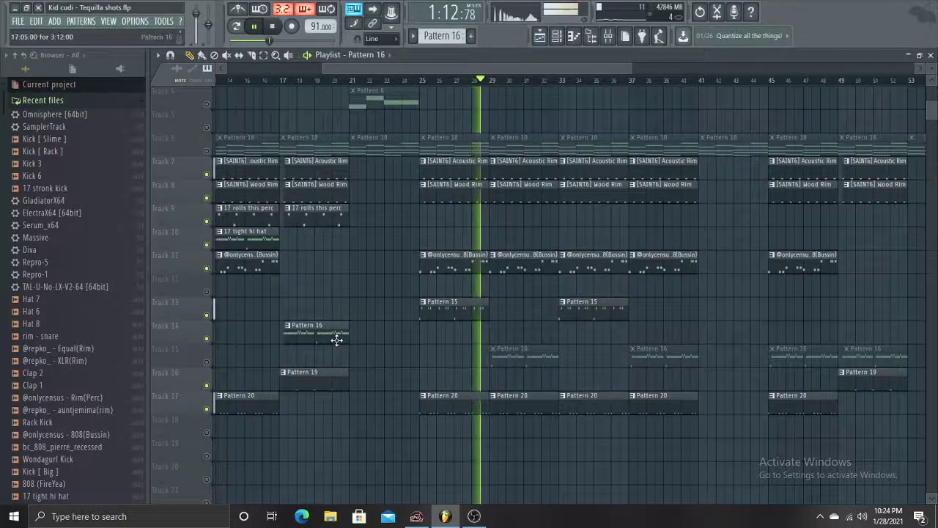
double_click(337, 340)
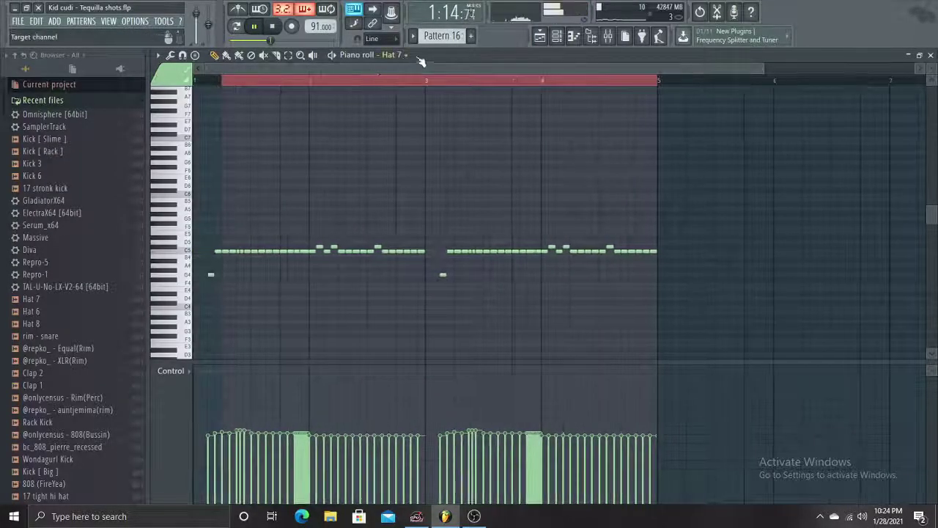
left_click(540, 35)
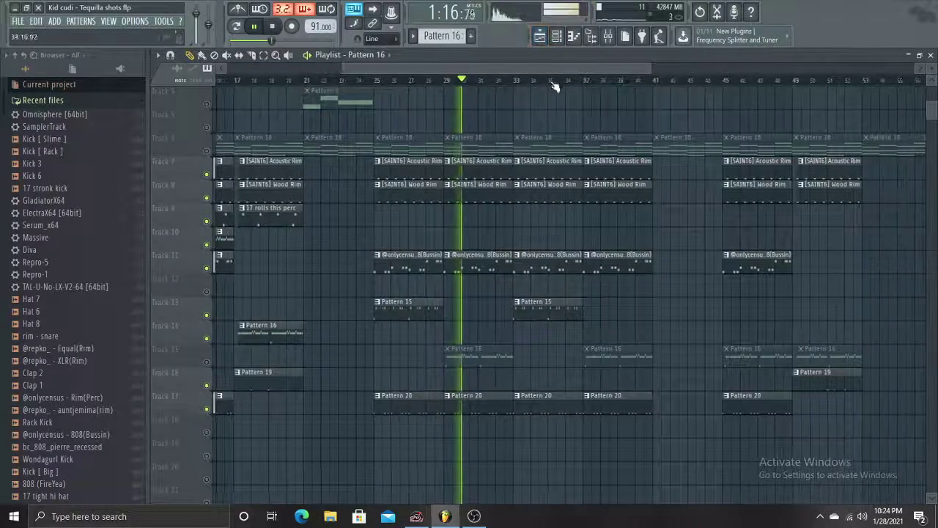
Stop playback and open the Omnisphere notes of Pattern 3 on track 18 at bar 69.
scroll(674, 203, "right", 10)
key("space")
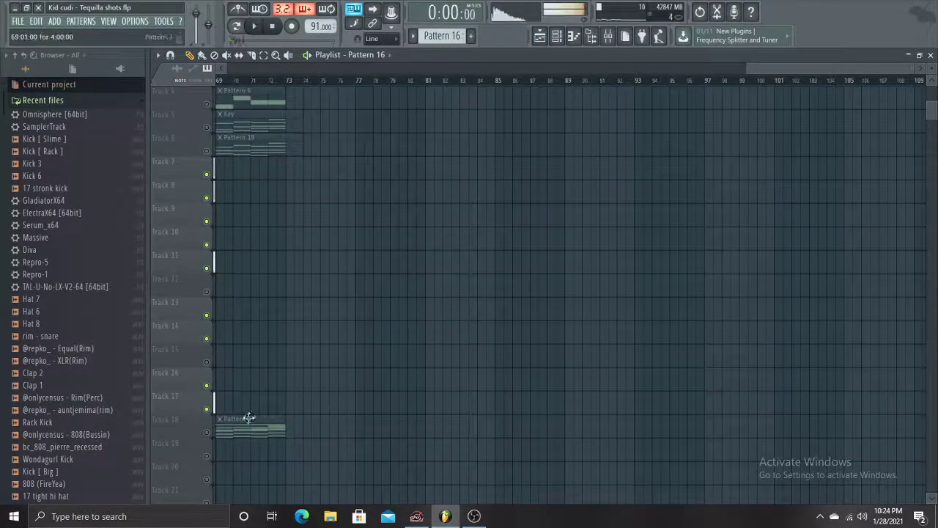
double_click(249, 418)
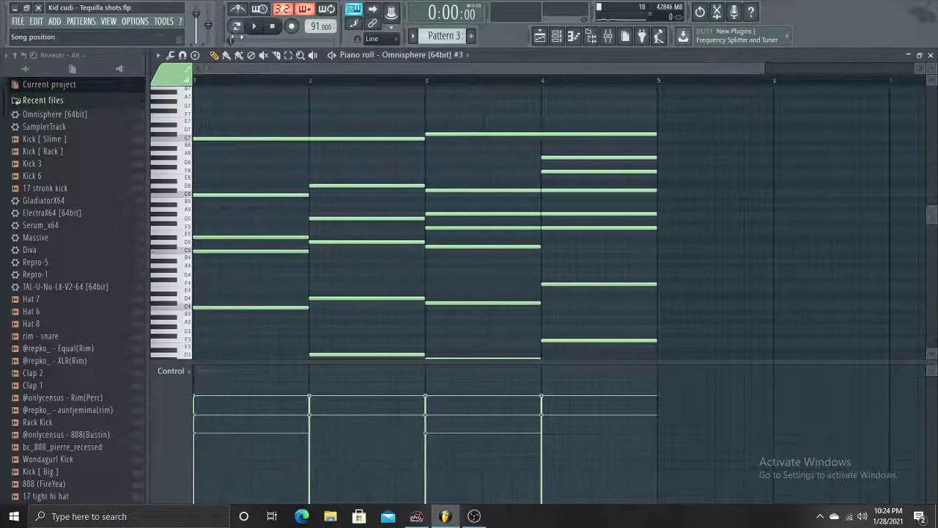
Play Pattern 3 while viewing the Analog Lab V mixer effects, the Omnisphere Cathedral String Orchestra patch and the pattern's notes.
left_click(608, 36)
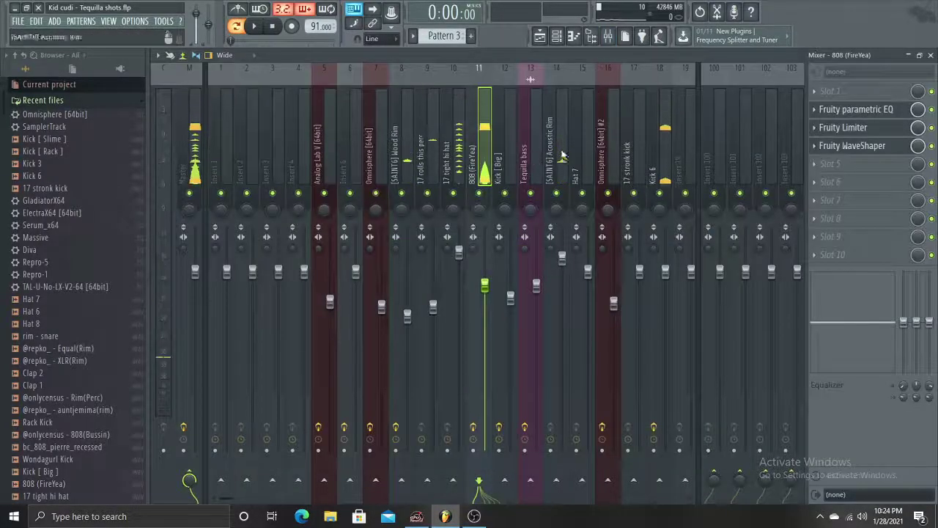
key("space")
left_click(325, 135)
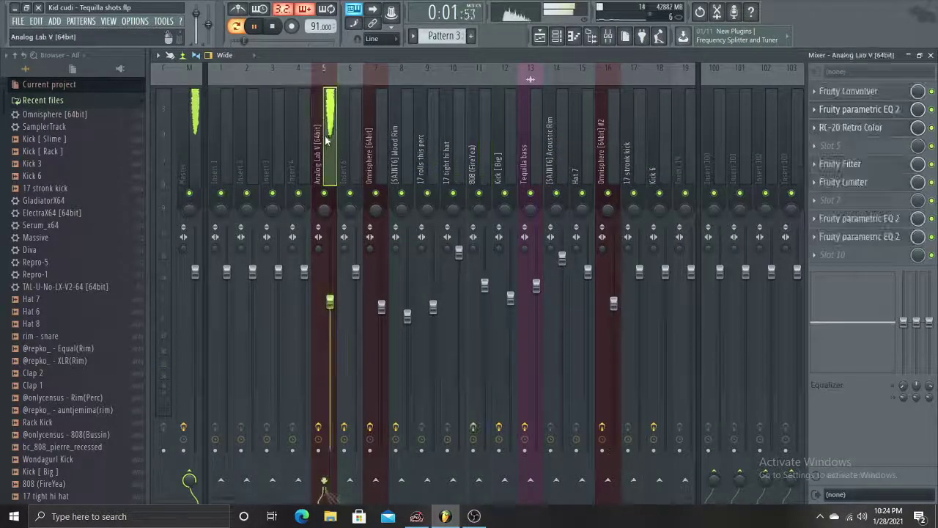
left_click(558, 35)
left_click(389, 470)
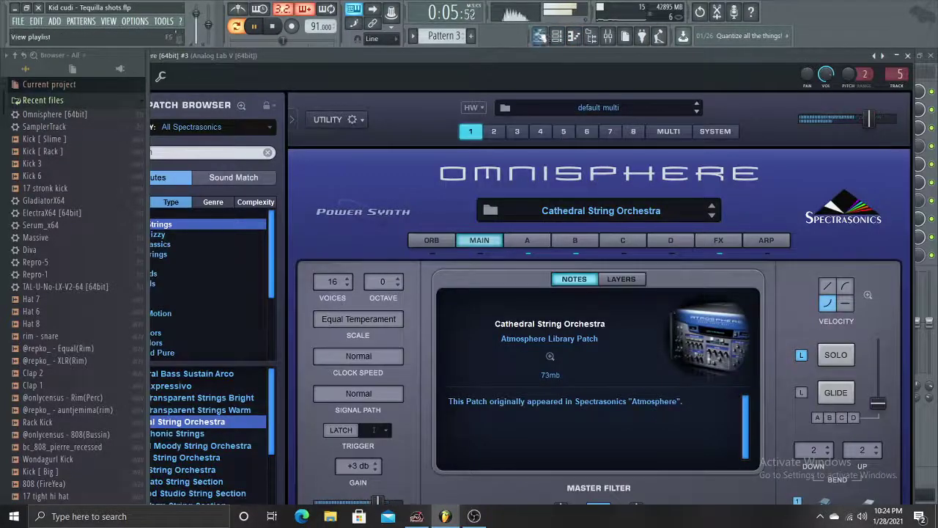
left_click(574, 35)
scroll(535, 160, "up", 3)
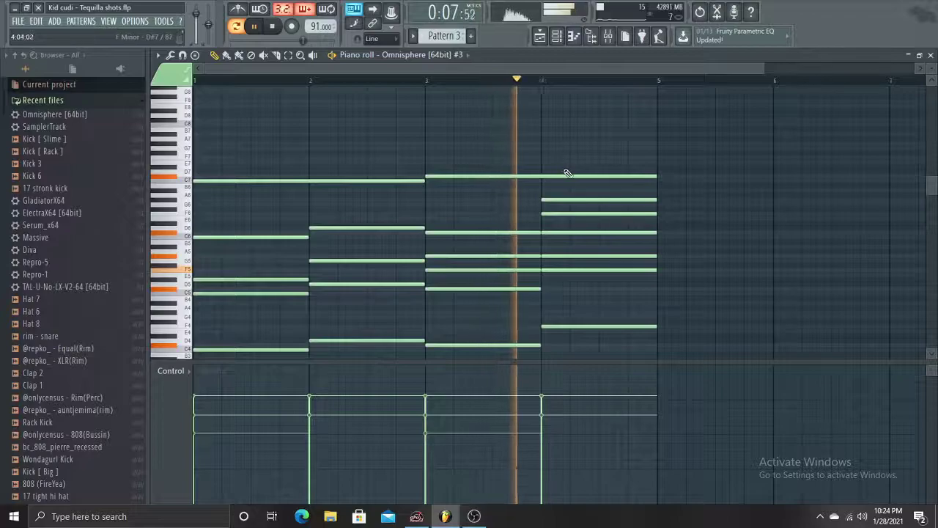
Stop playback and unmute all playlist tracks except the original Tequila Shots audio track.
left_click(540, 36)
key("space")
left_click_drag(747, 68, 220, 67)
scroll(194, 108, "up", 3)
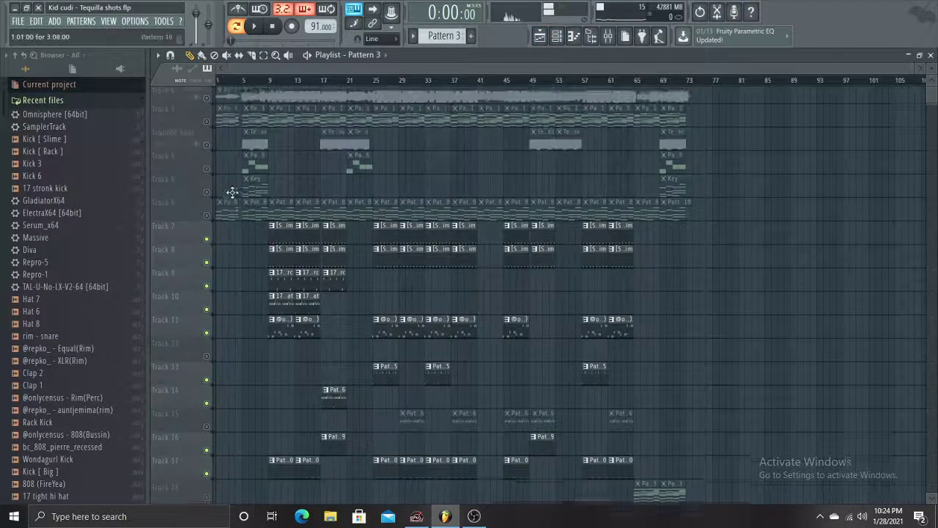
left_click(207, 105)
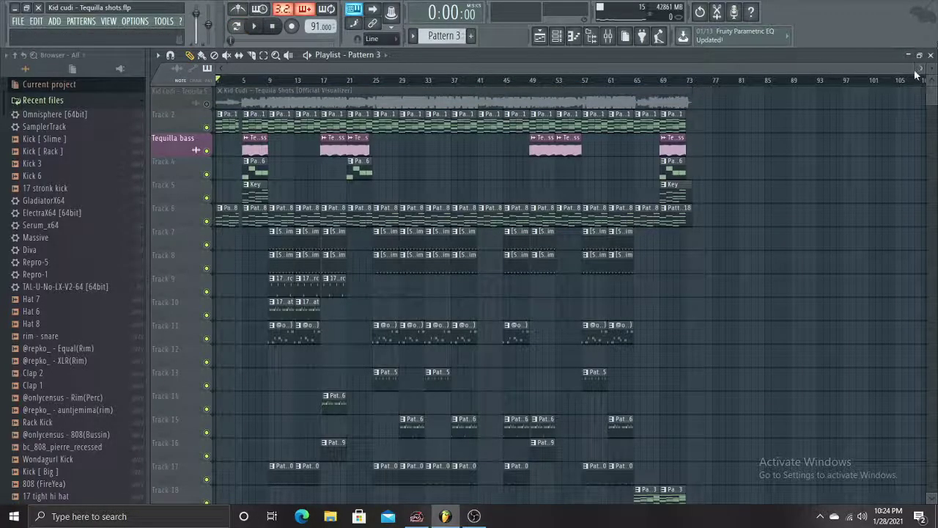
Play the full arrangement from bar 1 with all pattern tracks in view.
left_click_drag(911, 70, 682, 85)
key("space")
mouse_move(930, 74)
left_mouse_down()
mouse_move(929, 59)
mouse_move(930, 70)
left_mouse_up()
scroll(733, 77, "down", 3)
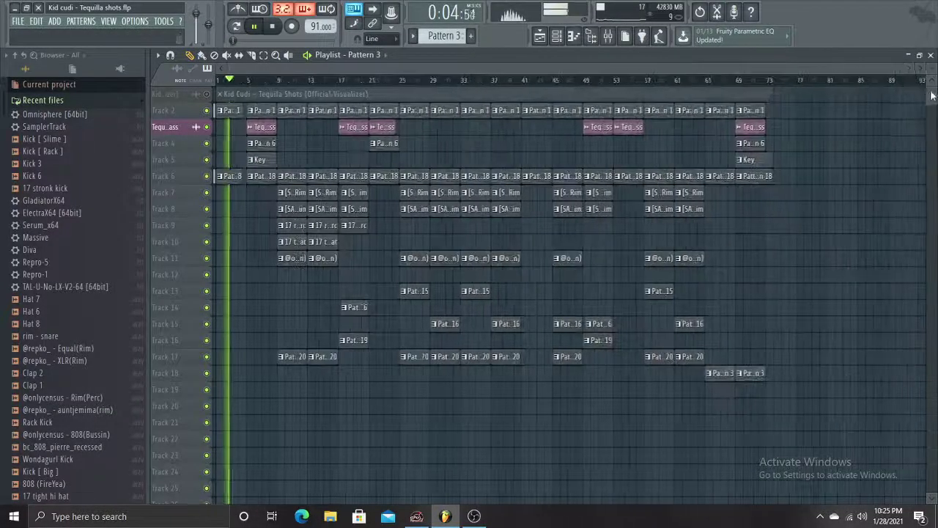